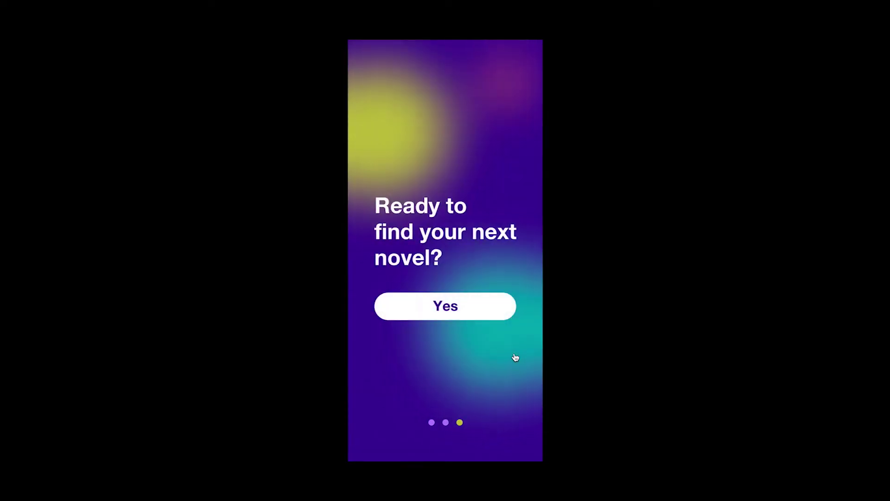
{"action": "left_click", "coordinate": [515, 357]}
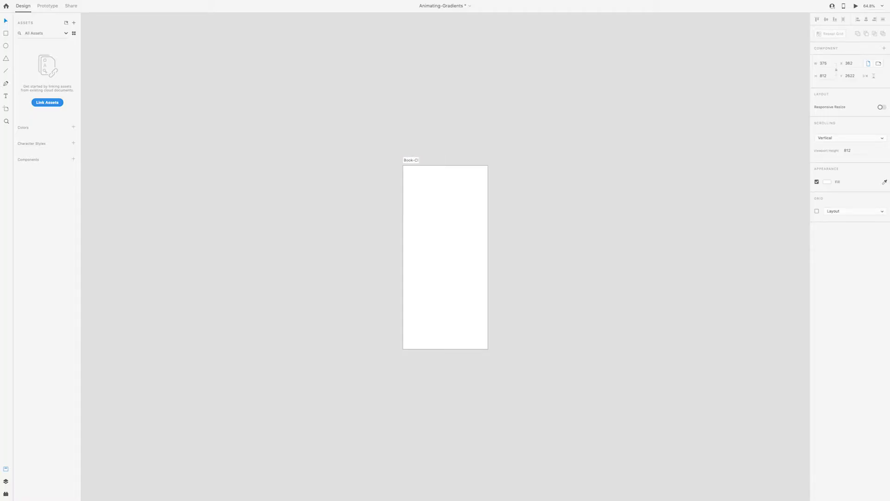
- Rename the blank artboard as Book-Club_1
{"action": "type", "text": "1"}
{"action": "key", "text": "Return"}
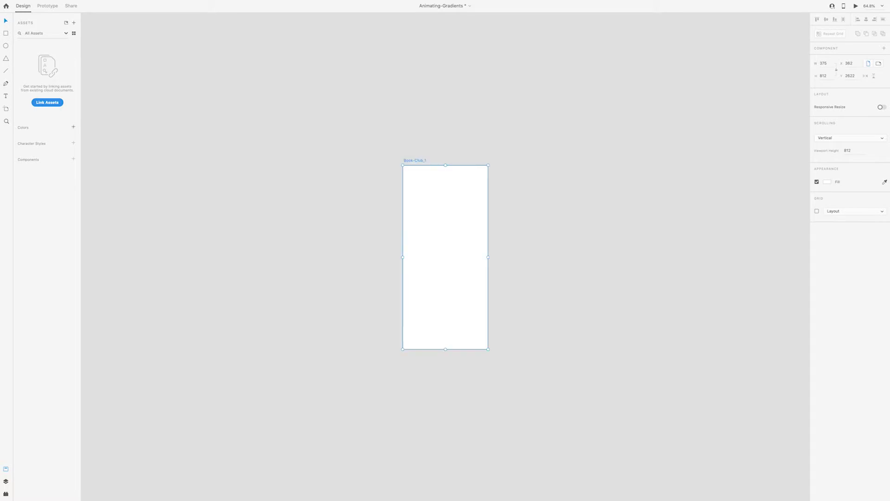
{"action": "left_click", "coordinate": [527, 146]}
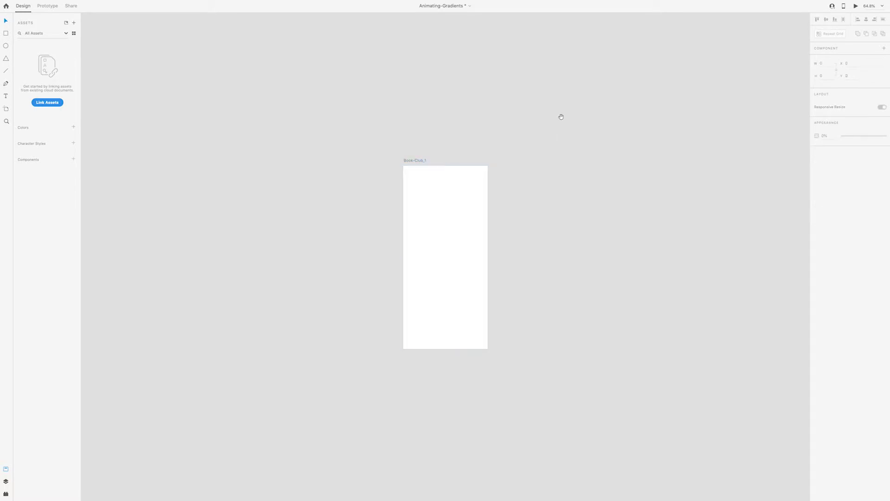
{"action": "left_click_drag", "start_coordinate": [561, 117], "coordinate": [542, 117]}
- Fill the Book-Club_1 artboard with a solid purple color
{"action": "left_click", "coordinate": [398, 162]}
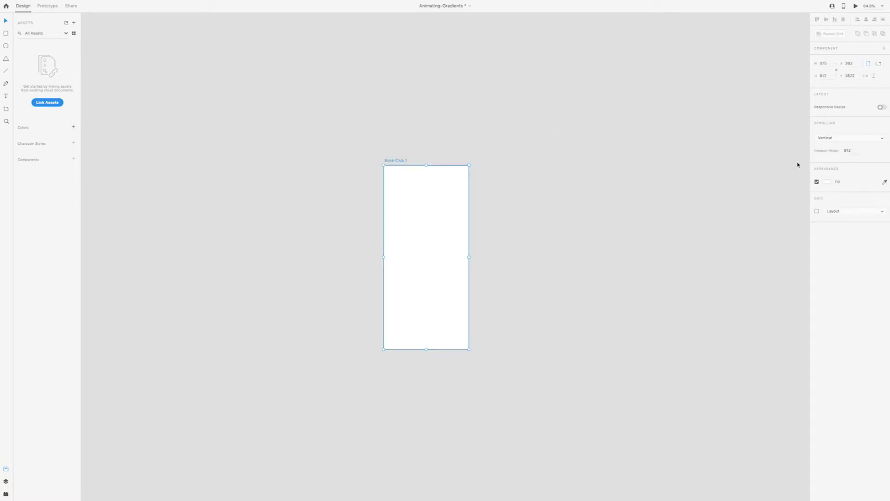
{"action": "left_click", "coordinate": [825, 182]}
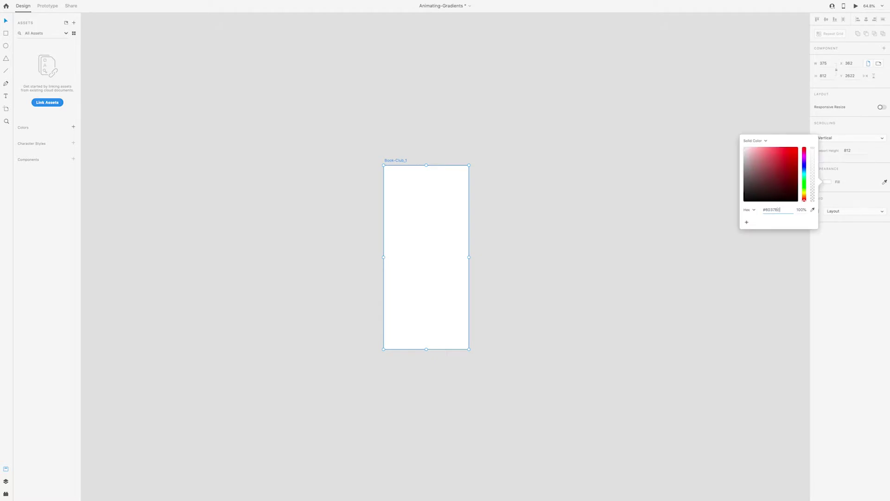
{"action": "key", "text": "Return"}
{"action": "left_click", "coordinate": [614, 140]}
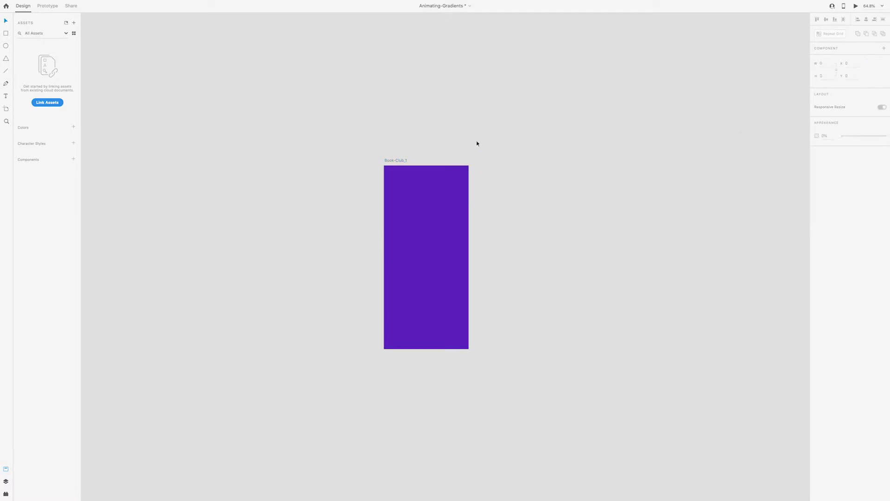
- Draw a borderless circle about 108 px wide in the artboard's upper left area and fill it with pink
{"action": "key", "text": "ctrl+equal"}
{"action": "key", "text": "ctrl+equal"}
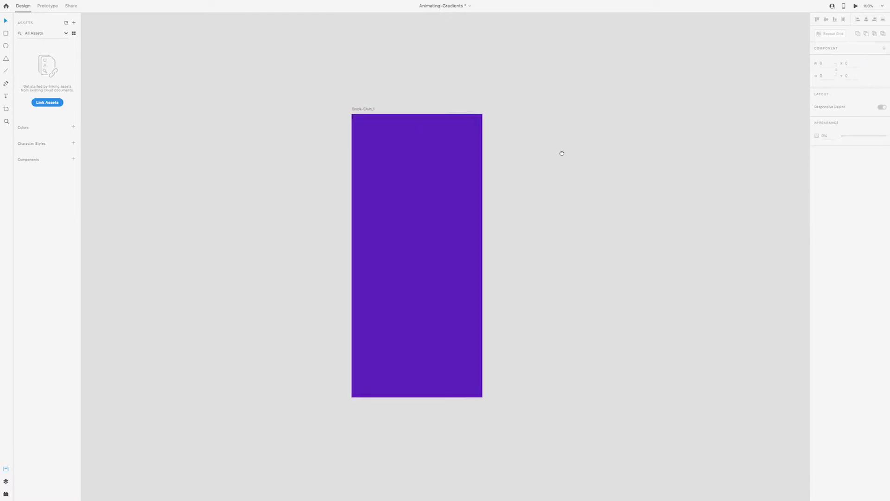
{"action": "key", "text": "e"}
{"action": "left_click_drag", "start_coordinate": [375, 140], "coordinate": [412, 177]}
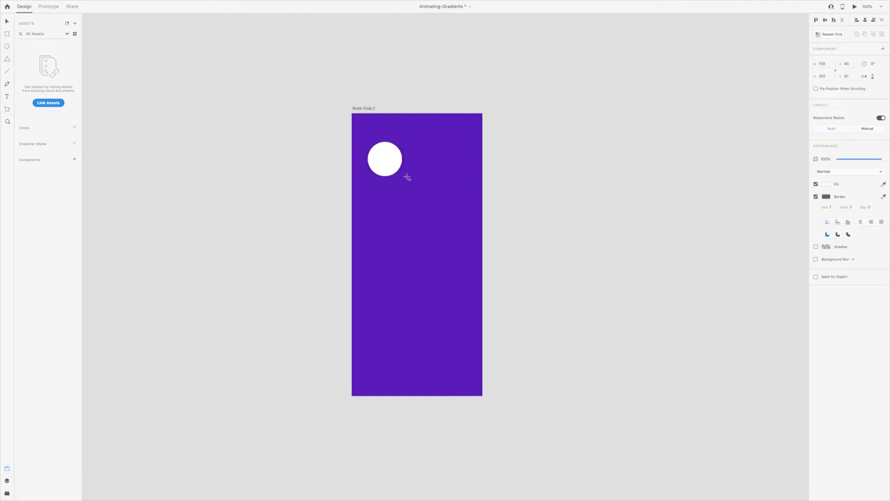
{"action": "left_click", "coordinate": [826, 184]}
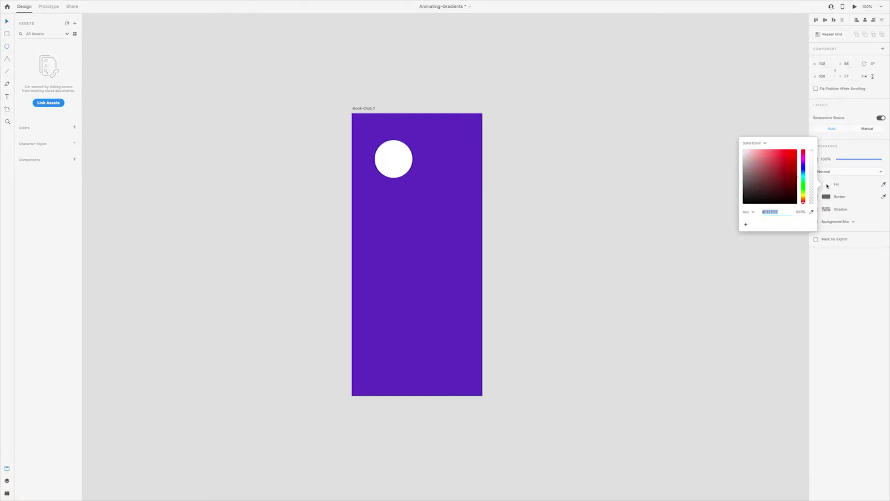
{"action": "left_click", "coordinate": [763, 153]}
{"action": "left_click", "coordinate": [633, 212]}
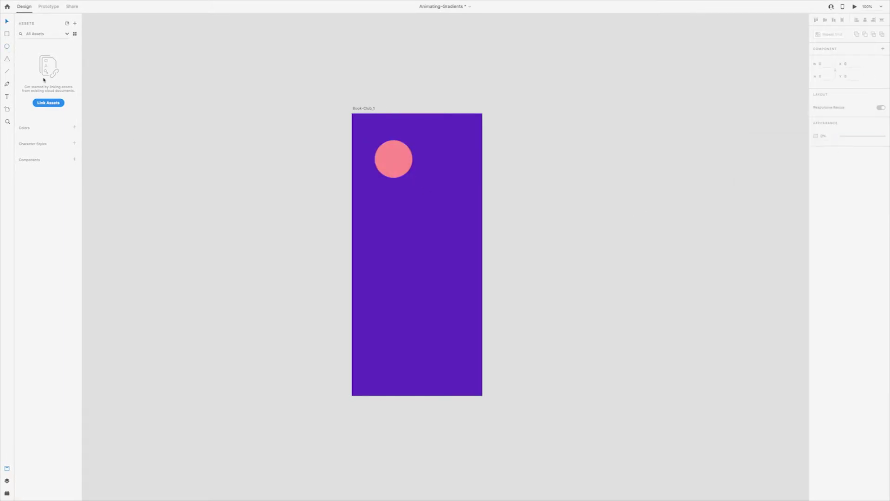
- Draw a large borderless circle about 334 px wide overlapping the artboard's right edge and fill it with yellow
{"action": "left_click", "coordinate": [7, 46]}
{"action": "left_click_drag", "start_coordinate": [460, 294], "coordinate": [537, 353]}
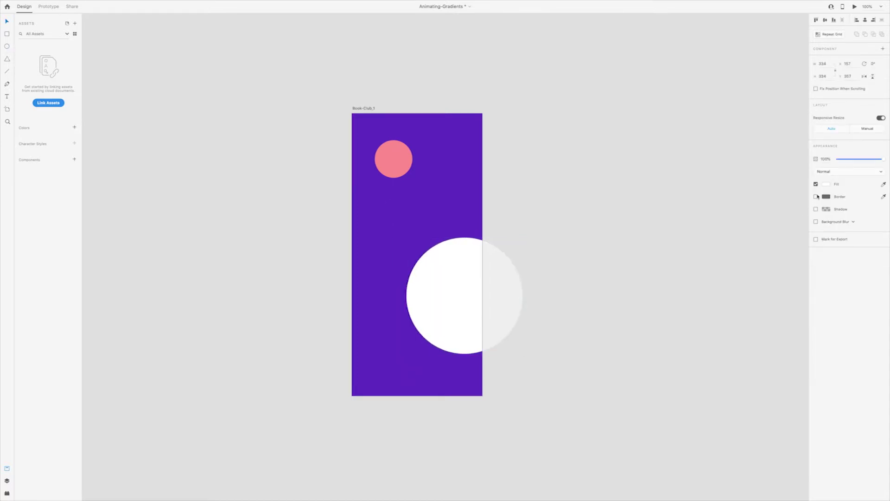
{"action": "left_click", "coordinate": [815, 197]}
{"action": "left_click", "coordinate": [826, 184]}
{"action": "left_click", "coordinate": [767, 149]}
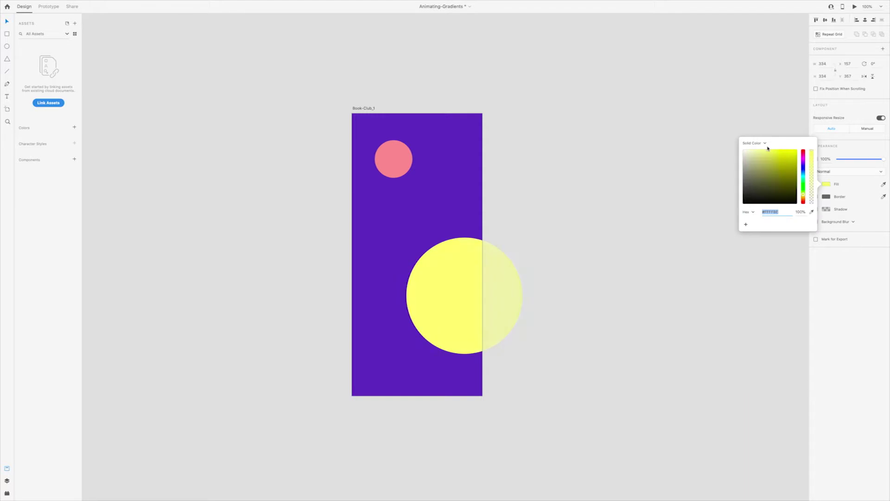
{"action": "left_click_drag", "start_coordinate": [769, 148], "coordinate": [771, 154]}
{"action": "left_click", "coordinate": [544, 209]}
- Draw a borderless circle about 122 px wide overlapping the artboard's left edge and fill it with turquoise
{"action": "key", "text": "e"}
{"action": "mouse_move", "coordinate": [338, 269]}
{"action": "left_mouse_down"}
{"action": "mouse_move", "coordinate": [376, 291]}
{"action": "mouse_move", "coordinate": [368, 270]}
{"action": "left_mouse_up"}
{"action": "key", "text": "v"}
{"action": "left_click", "coordinate": [815, 196]}
{"action": "left_click", "coordinate": [826, 184]}
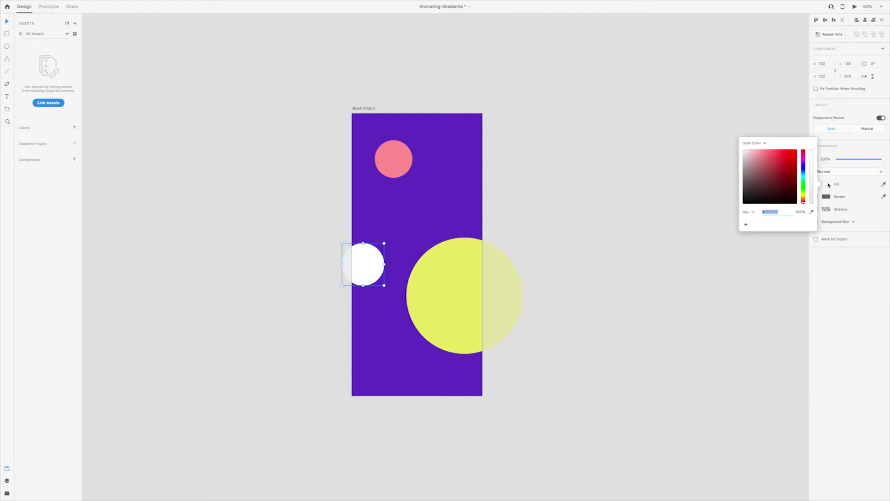
{"action": "left_click", "coordinate": [804, 178]}
{"action": "left_click", "coordinate": [772, 158]}
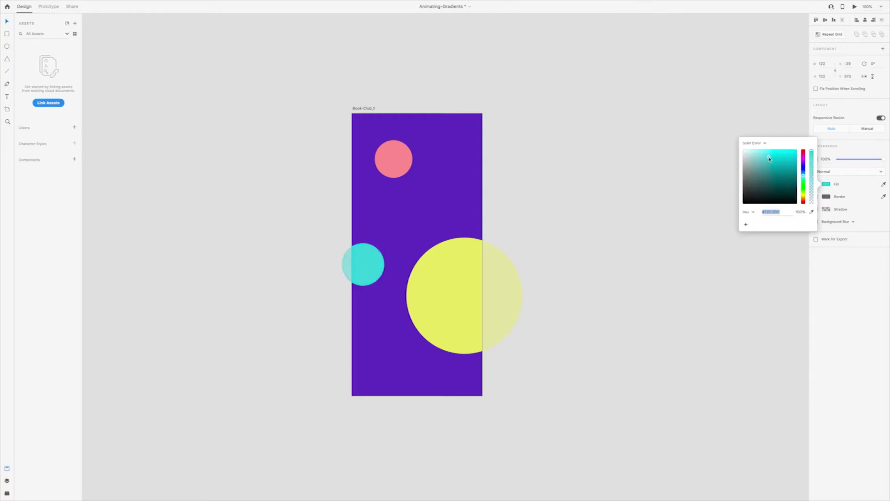
{"action": "left_click", "coordinate": [566, 197]}
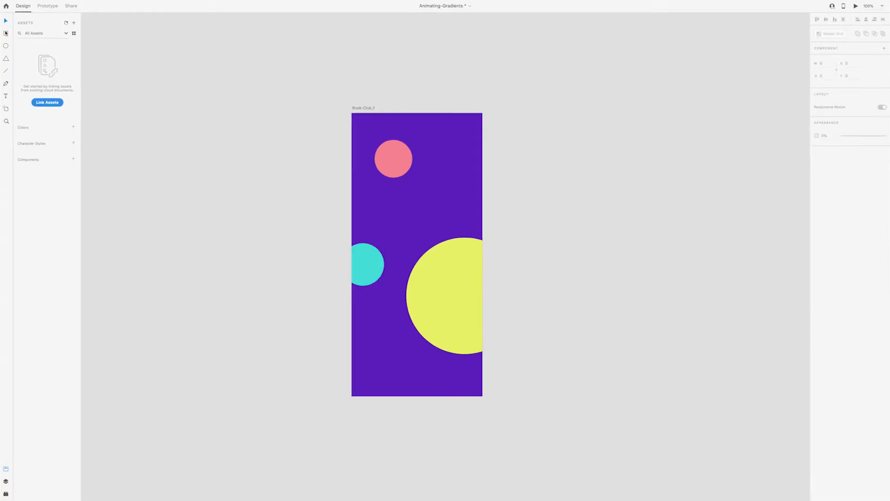
- Cover the artboard with a borderless 375 by 812 rectangle using a background blur of amount 50 and brightness -16
{"action": "left_click_drag", "start_coordinate": [352, 113], "coordinate": [482, 395]}
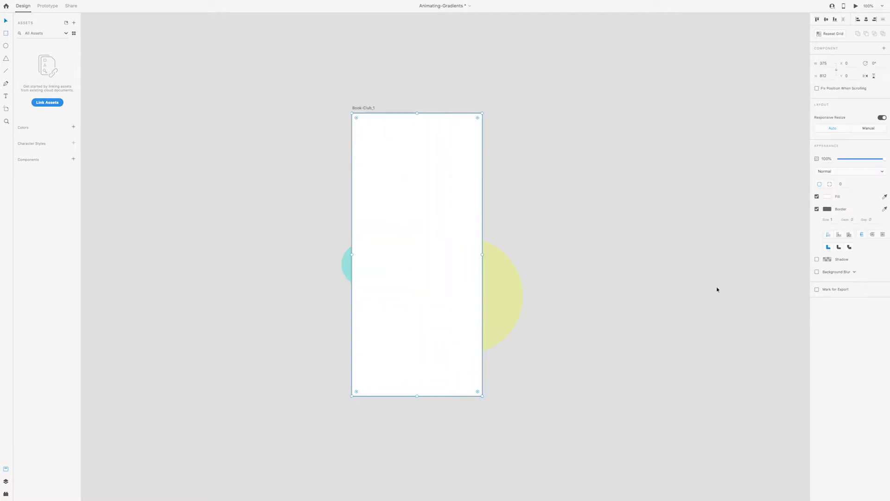
{"action": "left_click", "coordinate": [817, 209]}
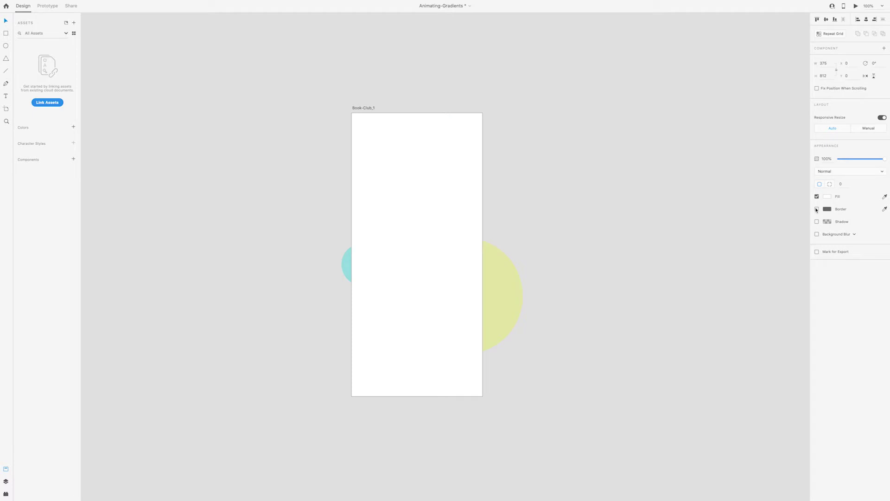
{"action": "left_click", "coordinate": [817, 235]}
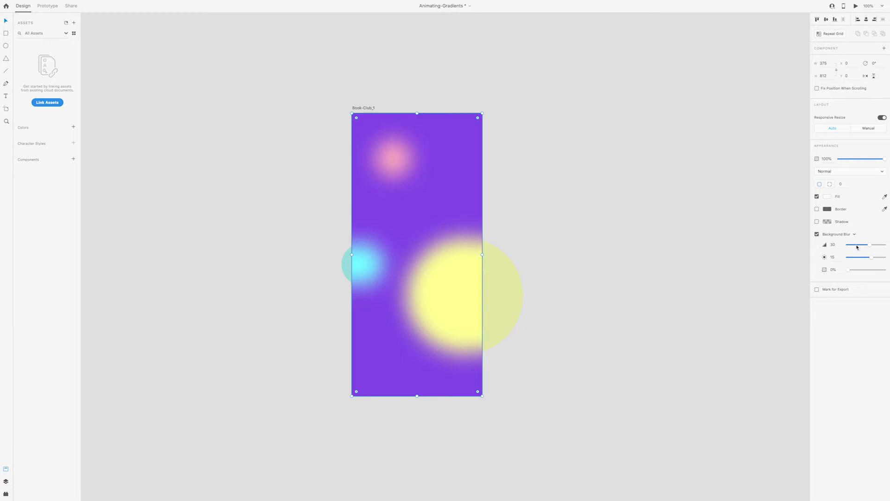
{"action": "left_click_drag", "start_coordinate": [870, 246], "coordinate": [882, 244]}
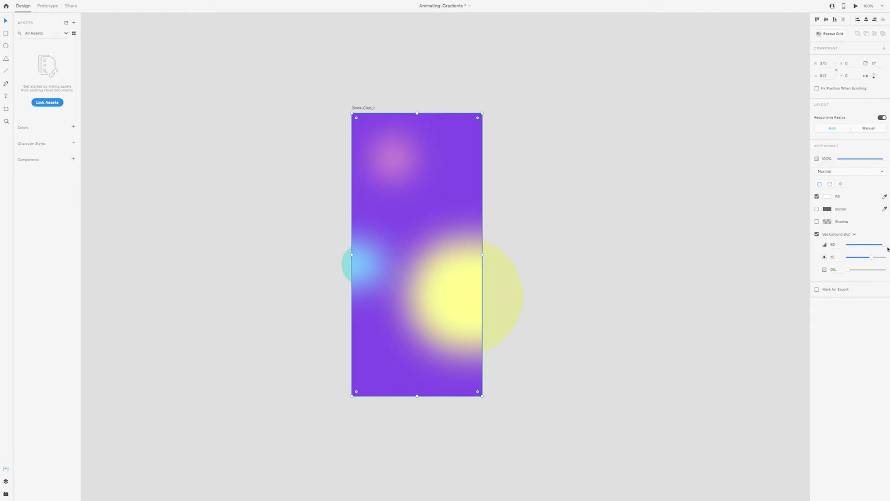
{"action": "mouse_move", "coordinate": [872, 259]}
{"action": "left_mouse_down"}
{"action": "mouse_move", "coordinate": [826, 259]}
{"action": "mouse_move", "coordinate": [884, 257]}
{"action": "mouse_move", "coordinate": [861, 259]}
{"action": "left_mouse_up"}
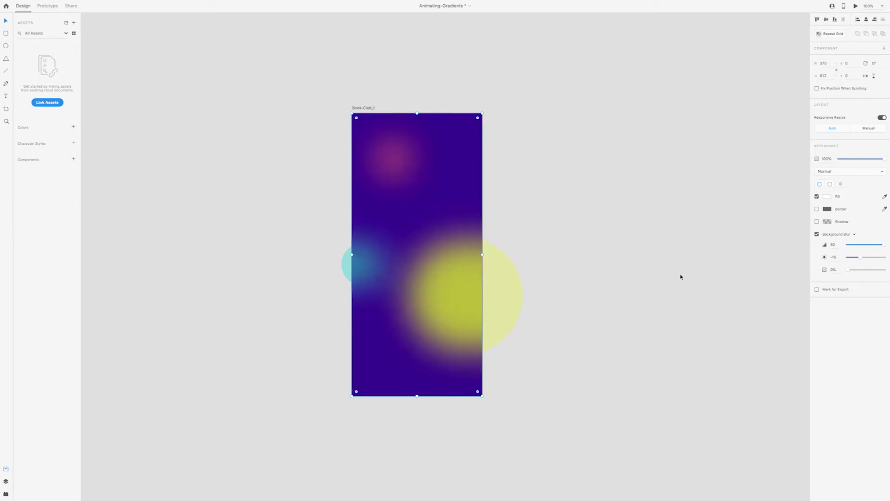
- Add the white title text "The Book Club" on the artboard, with one word per line
{"action": "key", "text": "t"}
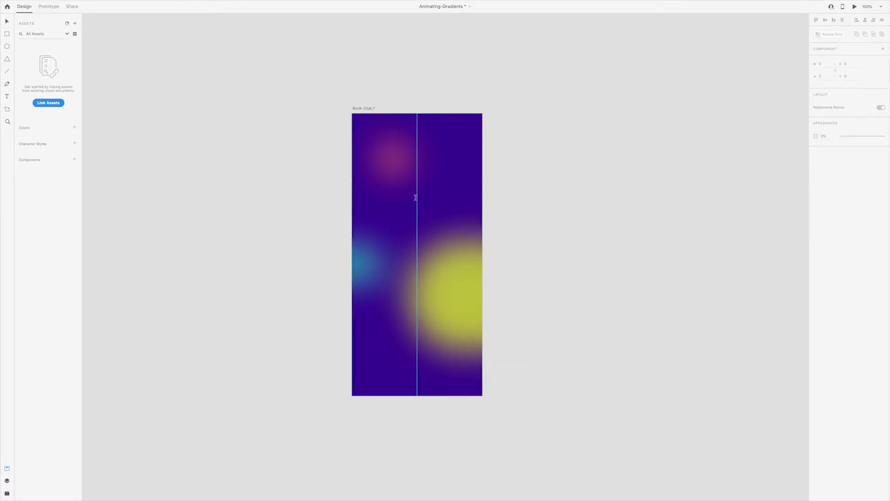
{"action": "left_click", "coordinate": [405, 199]}
{"action": "type", "text": "The"}
{"action": "key", "text": "Return"}
{"action": "type", "text": "Book"}
{"action": "key", "text": "Return"}
{"action": "type", "text": "Club"}
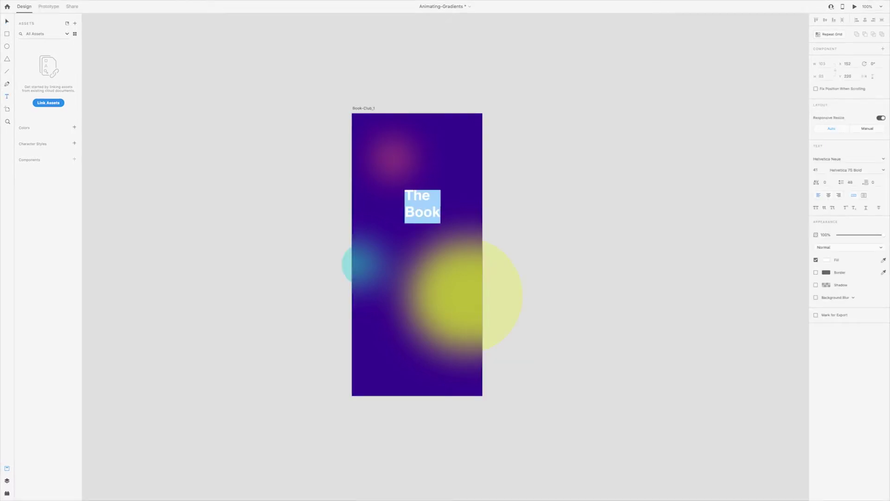
{"action": "type", "text": "Club"}
{"action": "key", "text": "Escape"}
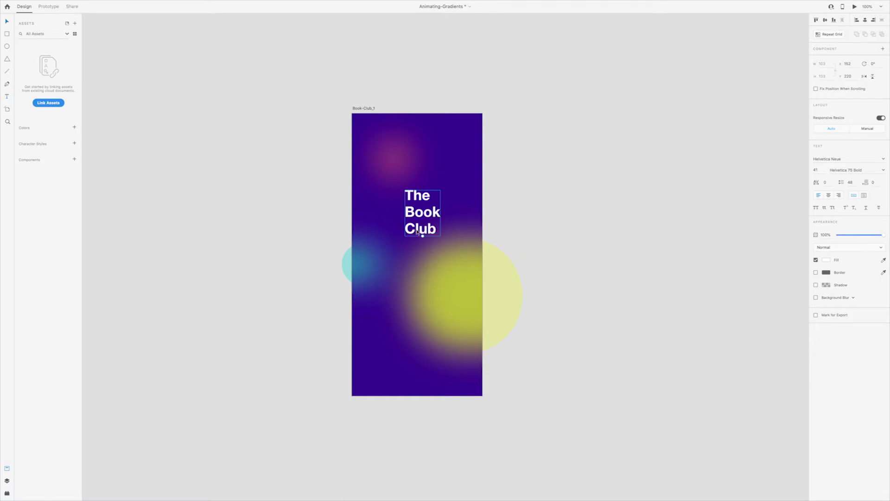
- Enlarge the title to font size 110 with line spacing 110 and center it on the artboard
{"action": "left_click_drag", "start_coordinate": [418, 232], "coordinate": [391, 246]}
{"action": "left_click_drag", "start_coordinate": [396, 250], "coordinate": [421, 318]}
{"action": "left_click", "coordinate": [851, 182]}
{"action": "type", "text": "100"}
{"action": "key", "text": "Return"}
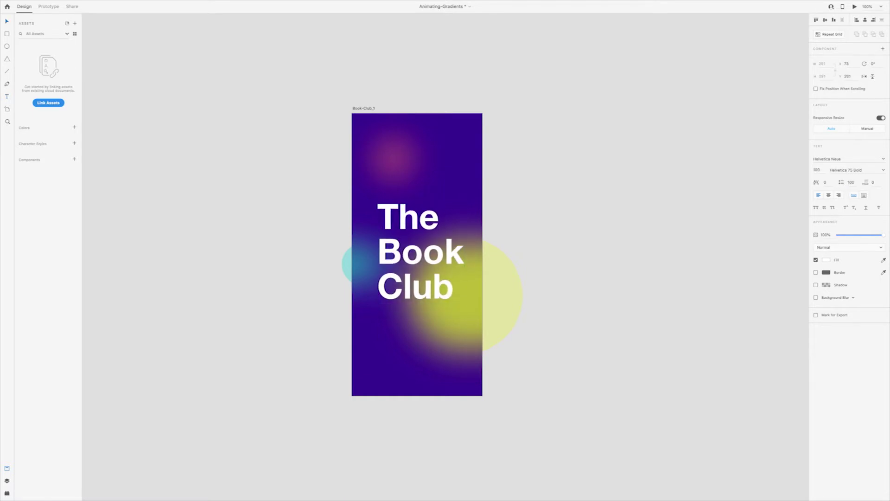
{"action": "left_click_drag", "start_coordinate": [421, 305], "coordinate": [421, 316]}
{"action": "left_click", "coordinate": [824, 20]}
{"action": "left_click", "coordinate": [865, 20]}
- Duplicate the title above the original and change the copy's text to "Welcome to"
{"action": "left_click_drag", "start_coordinate": [419, 221], "coordinate": [416, 158]}
{"action": "double_click", "coordinate": [416, 158]}
{"action": "key", "text": "super+a"}
{"action": "type", "text": "Welcome to"}
{"action": "key", "text": "Escape"}
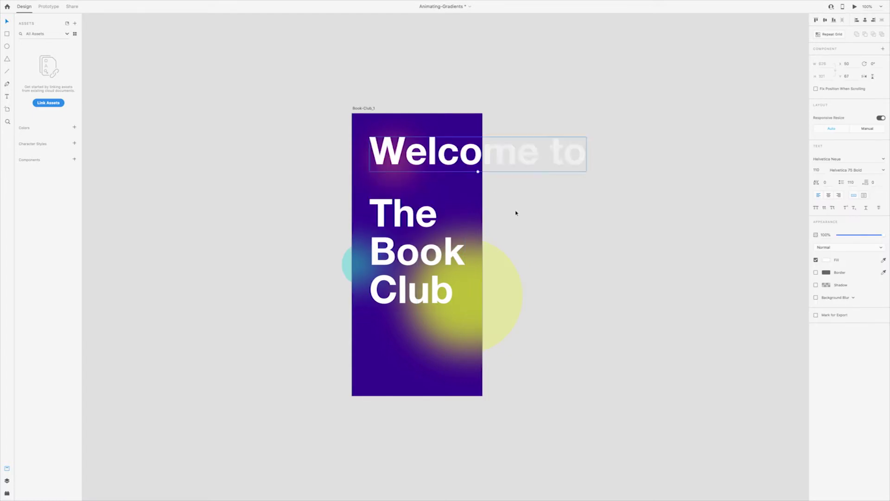
- Reduce the "Welcome to" text to font size 34 and place it directly above the title, aligned to its left edge
{"action": "left_click_drag", "start_coordinate": [478, 172], "coordinate": [478, 147]}
{"action": "left_click_drag", "start_coordinate": [463, 142], "coordinate": [410, 188]}
{"action": "left_click", "coordinate": [818, 171]}
{"action": "key", "text": "Up"}
{"action": "key", "text": "Up"}
{"action": "key", "text": "Up"}
{"action": "left_click", "coordinate": [530, 224]}
- Draw a borderless 12 px circle centered near the artboard's bottom and fill it with light purple
{"action": "key", "text": "e"}
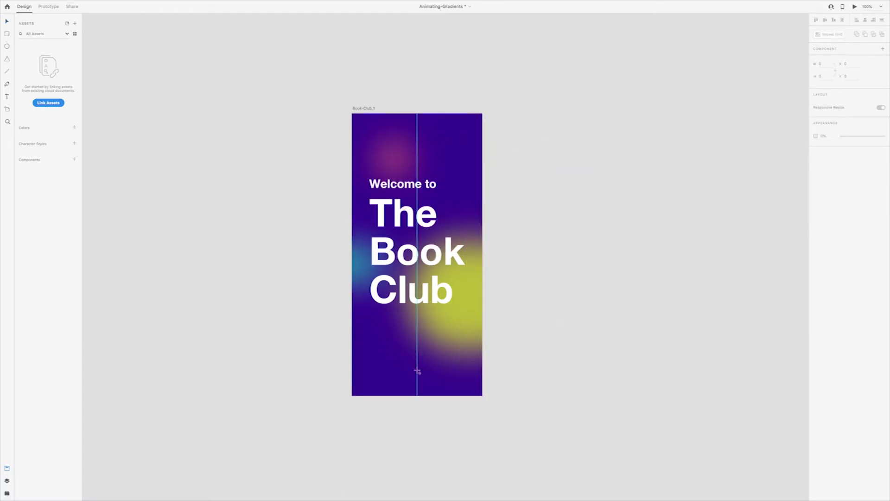
{"action": "left_click_drag", "start_coordinate": [415, 367], "coordinate": [419, 372]}
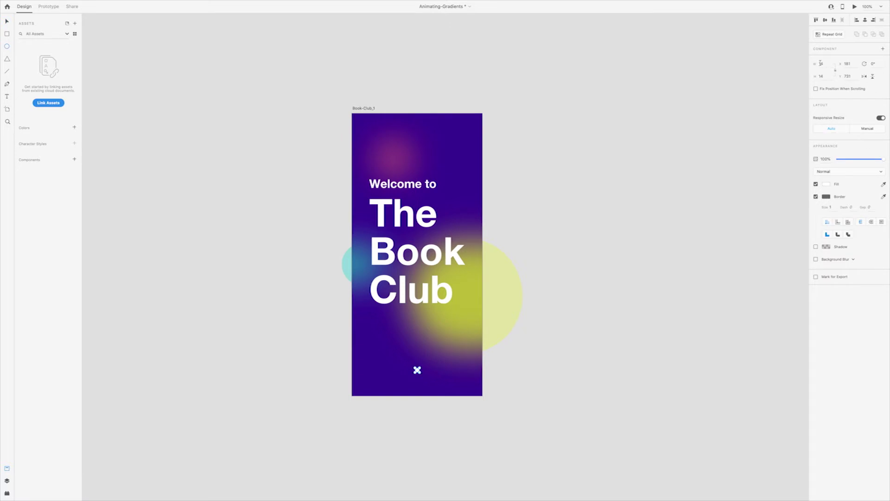
{"action": "key", "text": "Return"}
{"action": "left_click", "coordinate": [816, 197]}
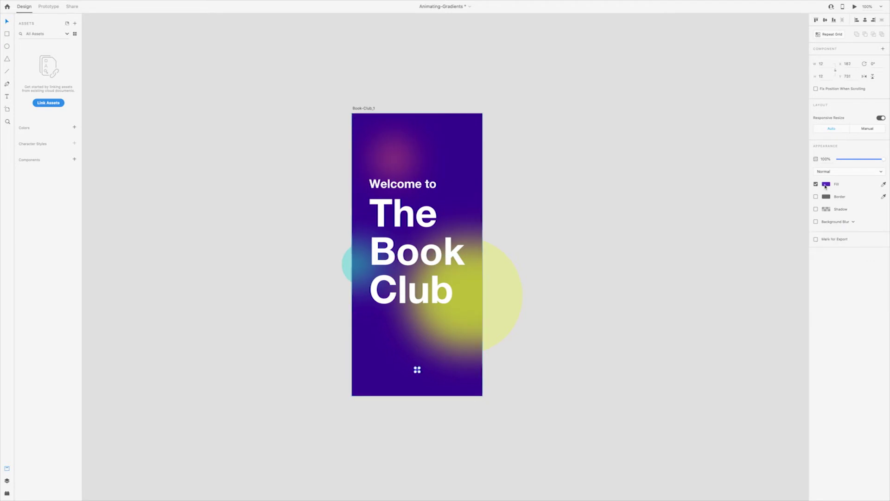
{"action": "left_click", "coordinate": [825, 185]}
{"action": "left_click", "coordinate": [768, 156]}
- Duplicate the small dot into an evenly spaced row of three page indicators, with the first one yellow
{"action": "left_click", "coordinate": [461, 362]}
{"action": "left_click_drag", "start_coordinate": [418, 370], "coordinate": [408, 371]}
{"action": "left_click", "coordinate": [445, 424]}
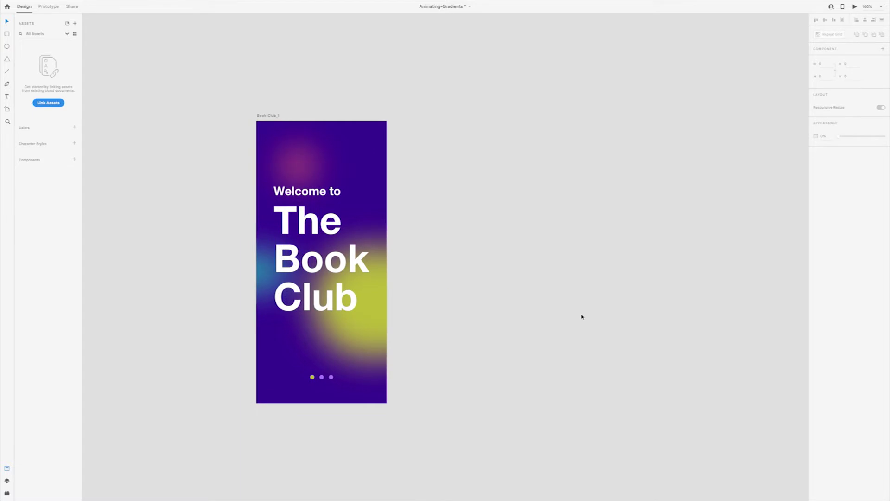
- Duplicate the Book-Club_1 artboard beside the original and delete the large title from the copy
{"action": "left_click", "coordinate": [269, 117]}
{"action": "left_click_drag", "start_coordinate": [268, 117], "coordinate": [440, 117]}
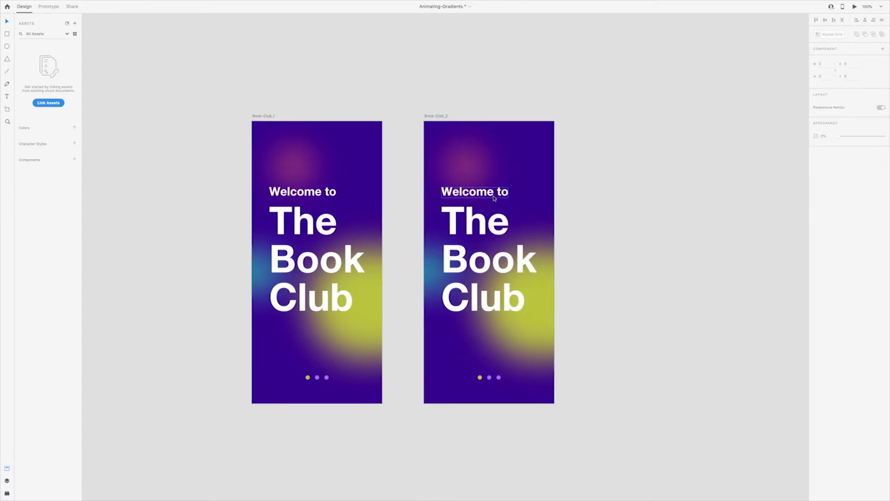
{"action": "left_click", "coordinate": [474, 191]}
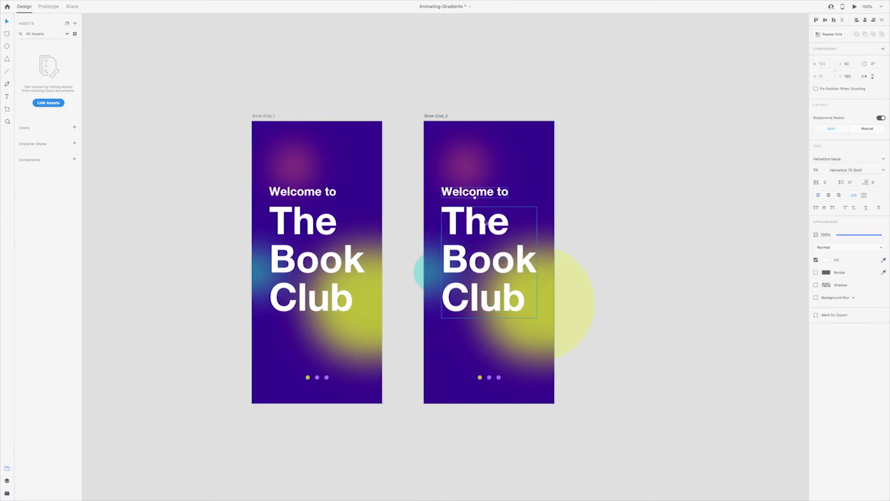
{"action": "left_click", "coordinate": [485, 222]}
{"action": "key", "text": "Delete"}
- Replace the "Welcome to" text on the second artboard with "We are a community of book lovers" on three lines
{"action": "double_click", "coordinate": [478, 192]}
{"action": "type", "text": "We are a"}
{"action": "key", "text": "Return"}
{"action": "type", "text": "community of"}
{"action": "key", "text": "Return"}
{"action": "type", "text": "boo"}
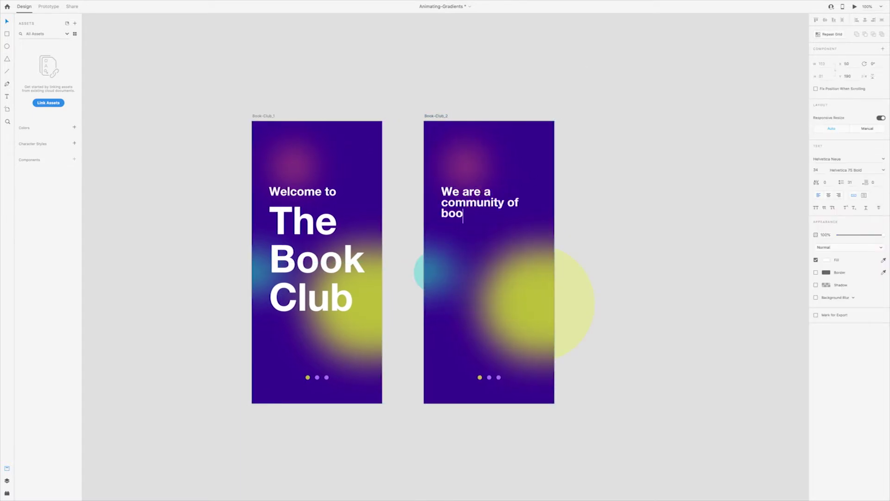
{"action": "type", "text": "k lovers"}
{"action": "key", "text": "Escape"}
- Set the community text's font size to 40 and its line spacing to 50
{"action": "left_click", "coordinate": [816, 170]}
{"action": "type", "text": "40"}
{"action": "key", "text": "Return"}
{"action": "left_click", "coordinate": [851, 183]}
{"action": "type", "text": "60"}
{"action": "key", "text": "Return"}
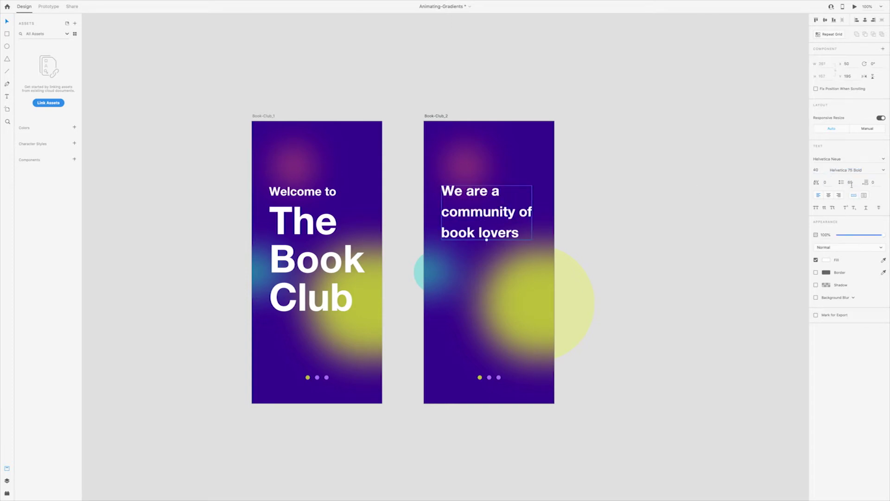
{"action": "left_click", "coordinate": [851, 184]}
{"action": "type", "text": "50"}
{"action": "key", "text": "Return"}
- Enlarge the community text to size 42 with tighter line spacing and move it down to the artboard's vertical middle
{"action": "left_click_drag", "start_coordinate": [487, 233], "coordinate": [487, 236]}
{"action": "left_click", "coordinate": [851, 182]}
{"action": "key", "text": "Down"}
{"action": "key", "text": "Down"}
{"action": "key", "text": "Down"}
{"action": "key", "text": "Down"}
{"action": "key", "text": "Down"}
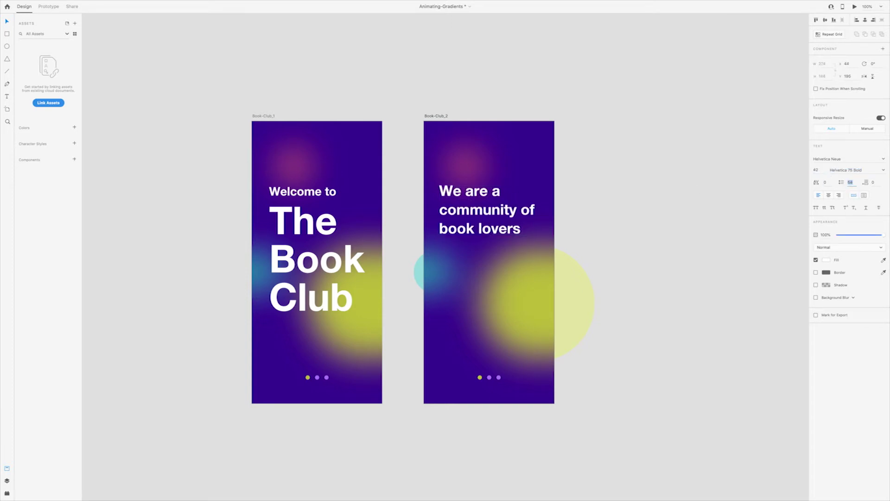
{"action": "left_click_drag", "start_coordinate": [487, 207], "coordinate": [486, 248]}
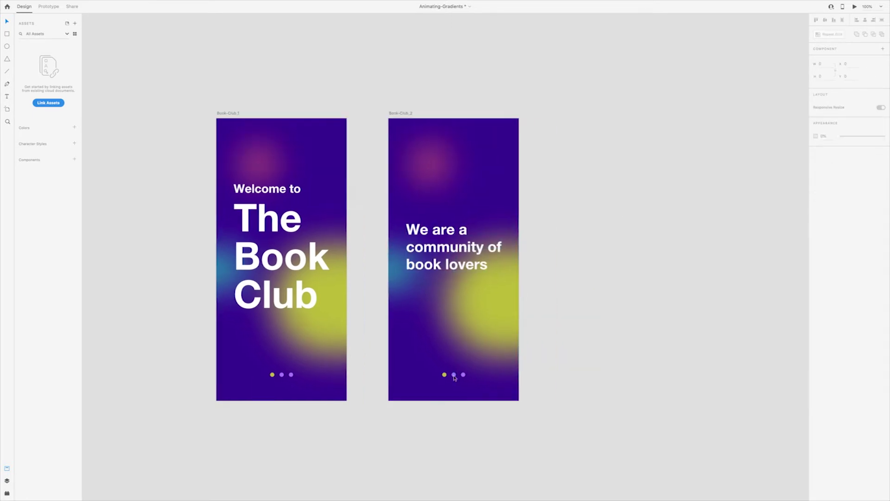
- Recolour the pagination dots on Book-Club_2 so the middle dot is yellow and the first dot is purple
{"action": "left_click", "coordinate": [454, 374]}
{"action": "key", "text": "i"}
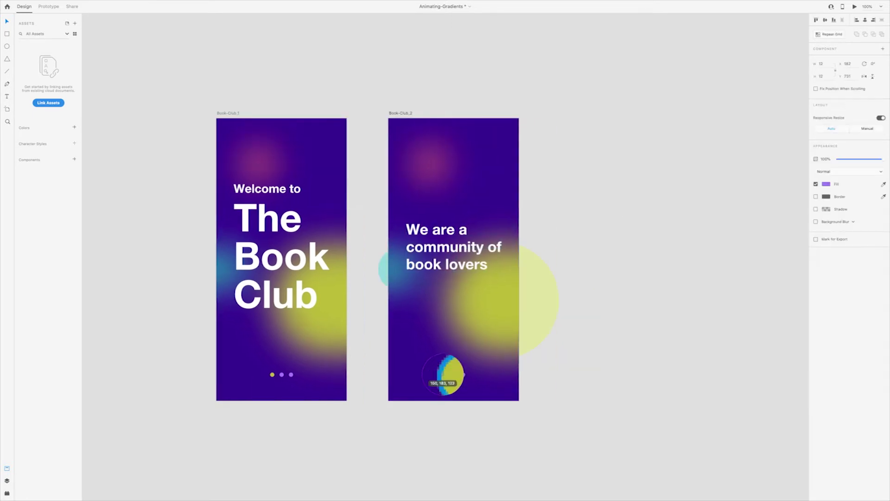
{"action": "left_click", "coordinate": [444, 374]}
{"action": "left_click", "coordinate": [444, 374]}
{"action": "key", "text": "i"}
{"action": "left_click", "coordinate": [463, 374]}
{"action": "left_click", "coordinate": [563, 278]}
- Duplicate Book-Club_2 beside it as Book-Club_3 and replace the copy's text with "Ready to find your next novel?" on three lines
{"action": "left_click_drag", "start_coordinate": [402, 114], "coordinate": [574, 121]}
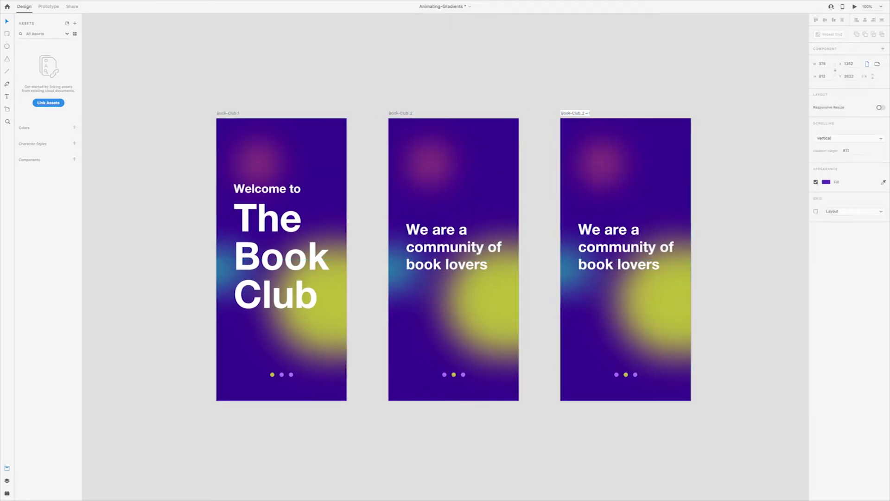
{"action": "left_click", "coordinate": [626, 246]}
{"action": "double_click", "coordinate": [626, 247]}
{"action": "key", "text": "ctrl+a"}
{"action": "type", "text": "Ready to find your"}
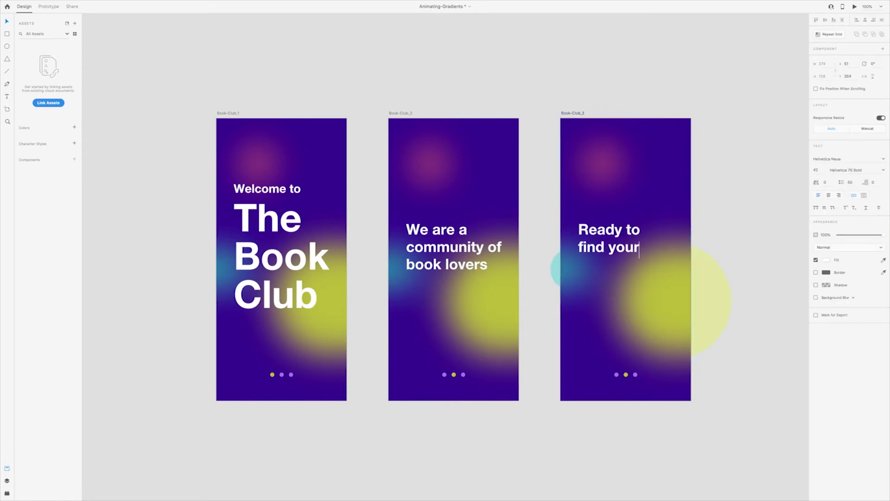
{"action": "type", "text": " next novel?"}
{"action": "key", "text": "Escape"}
- Add a white pill-shaped button without a border below the novel question, matching the text's width
{"action": "scroll", "coordinate": [737, 203], "scroll_direction": "right", "scroll_amount": 2}
{"action": "key", "text": "r"}
{"action": "left_click_drag", "start_coordinate": [538, 312], "coordinate": [627, 329]}
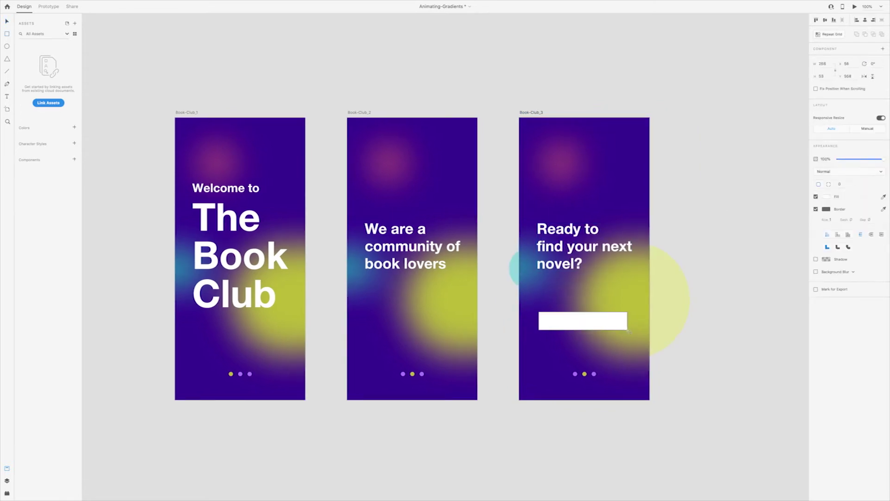
{"action": "key", "text": "v"}
{"action": "left_click_drag", "start_coordinate": [569, 316], "coordinate": [569, 315]}
{"action": "left_click_drag", "start_coordinate": [625, 320], "coordinate": [588, 303]}
{"action": "left_click", "coordinate": [815, 209]}
{"action": "left_click", "coordinate": [667, 251]}
- Create a dark purple "Yes" label from a copy of the question text, shrink it to size 27 and centre it in the button
{"action": "left_click_drag", "start_coordinate": [585, 271], "coordinate": [607, 355], "text": "alt"}
{"action": "key", "text": "i"}
{"action": "left_click", "coordinate": [564, 355]}
{"action": "double_click", "coordinate": [592, 330]}
{"action": "type", "text": "Yes"}
{"action": "key", "text": "Escape"}
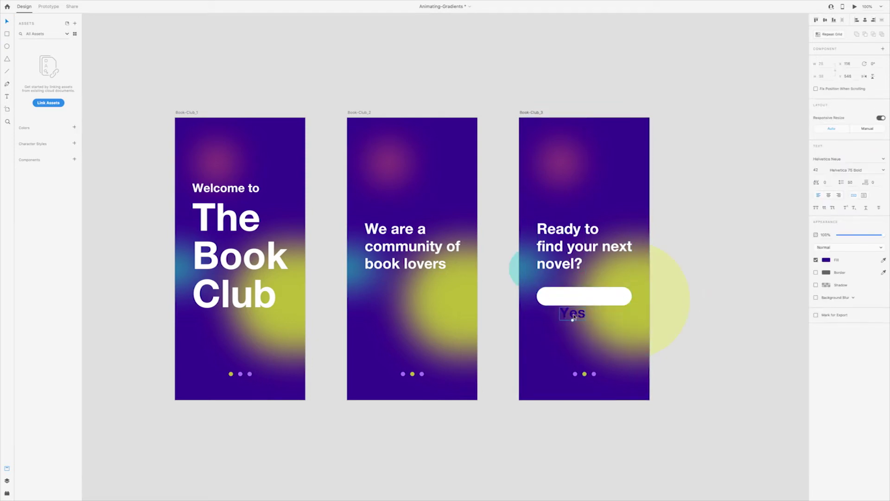
{"action": "key", "text": "Escape"}
{"action": "left_click_drag", "start_coordinate": [574, 317], "coordinate": [593, 302]}
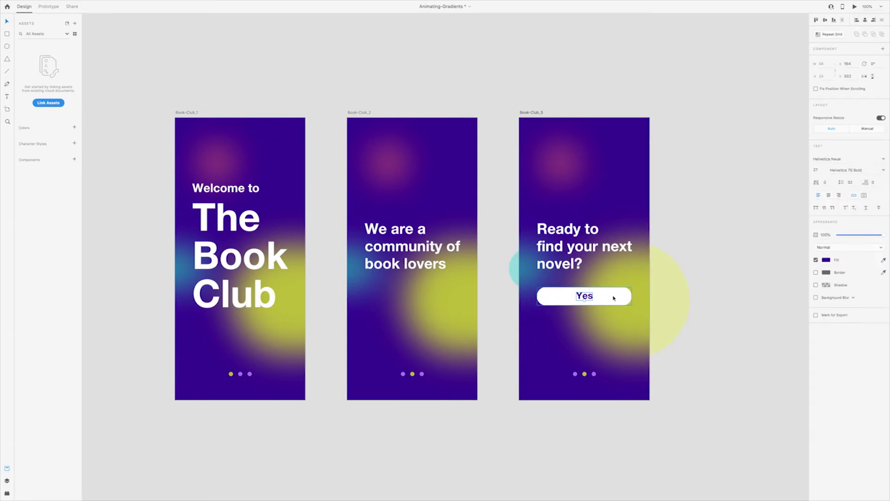
- Move the background blur rectangles of the second and third artboards down to uncover the circles beneath
{"action": "left_click", "coordinate": [446, 173]}
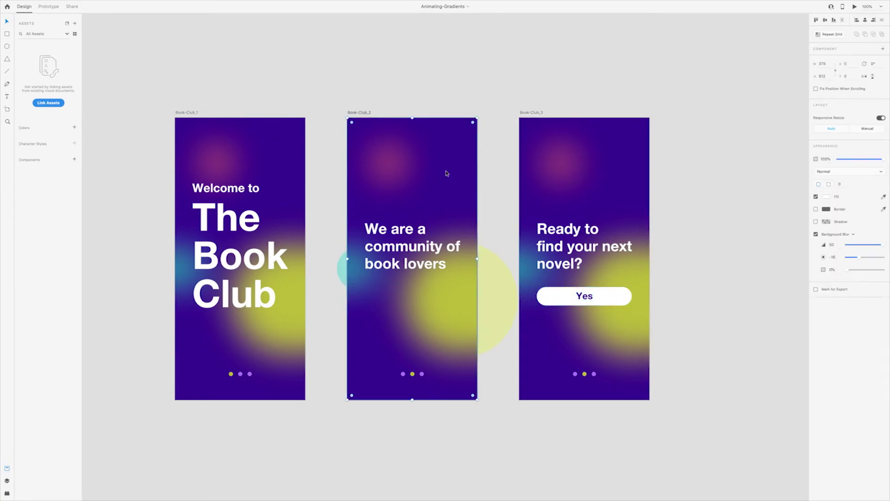
{"action": "left_click", "coordinate": [570, 144], "text": "shift"}
{"action": "left_click_drag", "start_coordinate": [569, 144], "coordinate": [558, 410]}
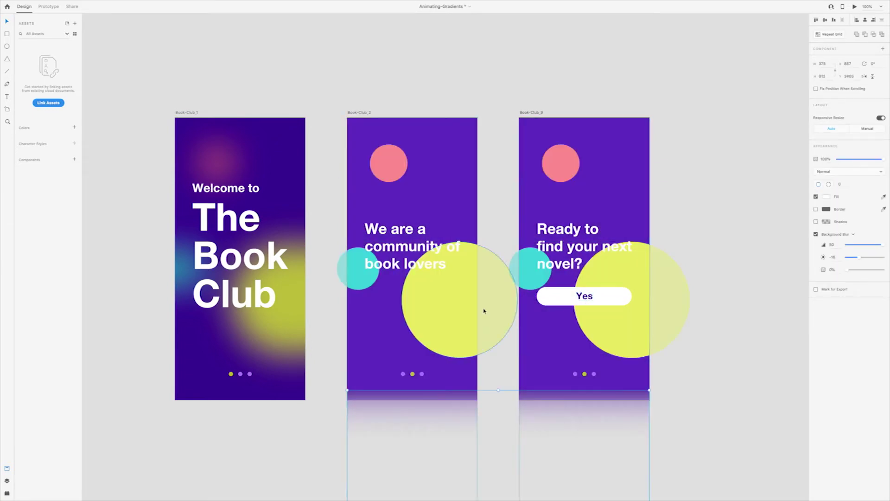
- On Book-Club_2, enlarge the pink circle to about 246 across the upper edge, and enlarge the teal circle lower on the left edge
{"action": "left_click_drag", "start_coordinate": [391, 164], "coordinate": [402, 147]}
{"action": "left_click_drag", "start_coordinate": [446, 102], "coordinate": [453, 95]}
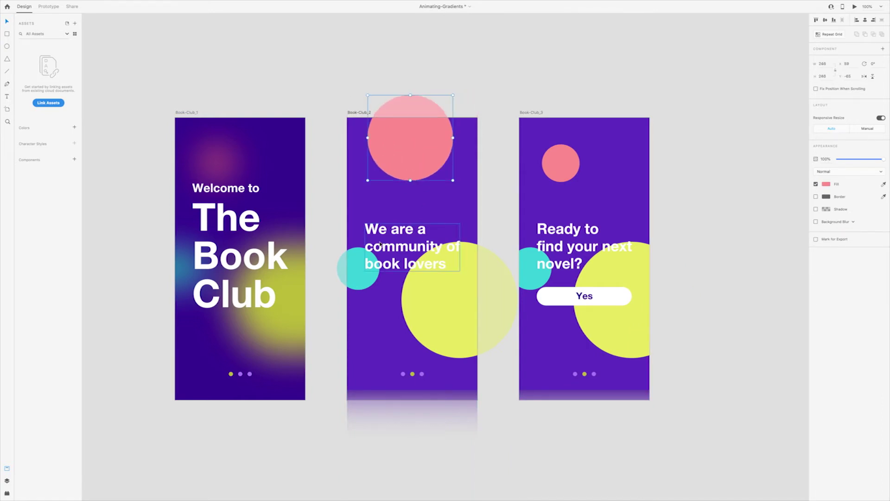
{"action": "left_click_drag", "start_coordinate": [366, 280], "coordinate": [366, 352]}
{"action": "left_click_drag", "start_coordinate": [378, 319], "coordinate": [396, 302]}
- Move Book-Club_2's yellow circle up beside the text and shrink it, and enlarge the teal circle to about 250
{"action": "left_click_drag", "start_coordinate": [447, 318], "coordinate": [460, 274]}
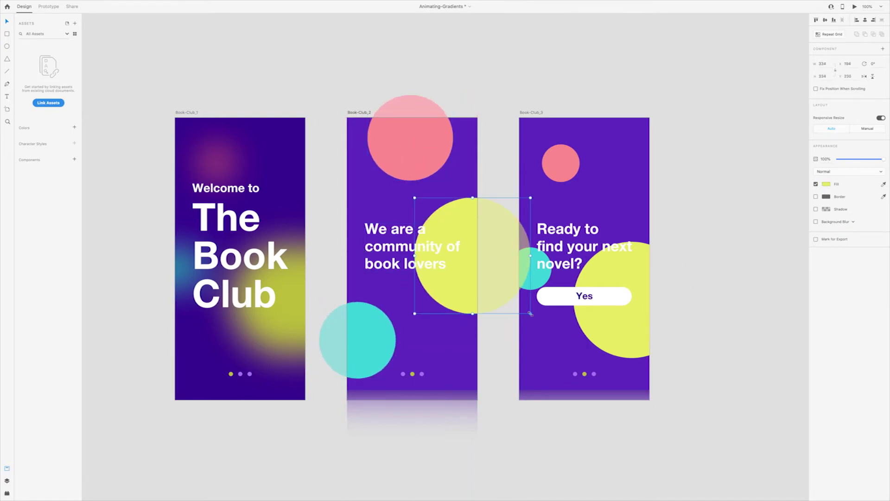
{"action": "left_click_drag", "start_coordinate": [530, 314], "coordinate": [519, 303]}
{"action": "left_click_drag", "start_coordinate": [467, 281], "coordinate": [455, 277]}
{"action": "left_click_drag", "start_coordinate": [361, 342], "coordinate": [366, 331]}
{"action": "left_click_drag", "start_coordinate": [325, 367], "coordinate": [311, 376]}
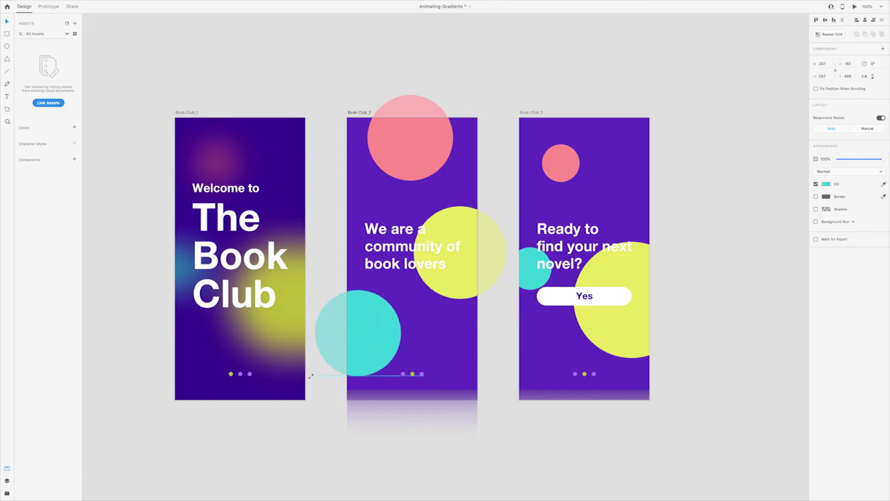
- Replace the three coloured circles on Book-Club_3 with copies of the circles from Book-Club_2
{"action": "left_click", "coordinate": [446, 218], "text": "shift"}
{"action": "left_click", "coordinate": [418, 164], "text": "shift"}
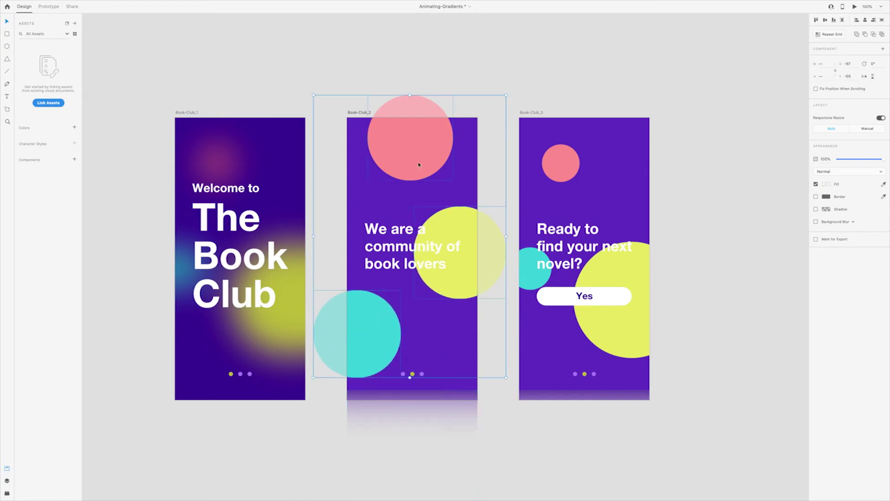
{"action": "key", "text": "ctrl+c"}
{"action": "left_click", "coordinate": [553, 165]}
{"action": "key", "text": "Delete"}
{"action": "left_click", "coordinate": [532, 278]}
{"action": "key", "text": "Delete"}
{"action": "left_click", "coordinate": [611, 280]}
{"action": "key", "text": "Delete"}
{"action": "key", "text": "ctrl+v"}
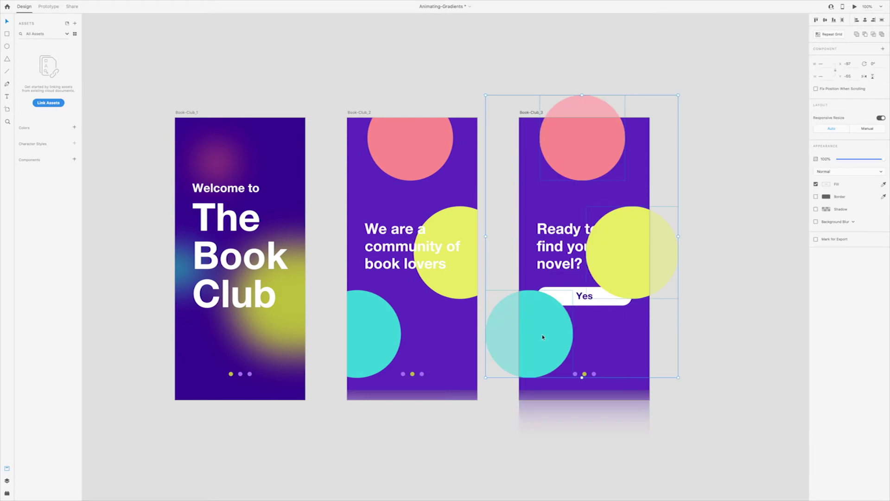
- On Book-Club_3, shrink the pink circle at the upper right, move yellow to the upper left, and enlarge teal at the lower right
{"action": "scroll", "coordinate": [542, 337], "scroll_direction": "right", "scroll_amount": 3}
{"action": "left_click", "coordinate": [721, 187]}
{"action": "left_click_drag", "start_coordinate": [533, 147], "coordinate": [576, 156]}
{"action": "left_click_drag", "start_coordinate": [598, 104], "coordinate": [573, 131]}
{"action": "left_click_drag", "start_coordinate": [561, 230], "coordinate": [472, 157]}
{"action": "left_click_drag", "start_coordinate": [483, 321], "coordinate": [575, 294]}
{"action": "left_click_drag", "start_coordinate": [508, 262], "coordinate": [499, 254]}
- Send Book-Club_3's three circles behind the text and button, and shift the teal circle slightly down and right
{"action": "left_click", "coordinate": [498, 195], "text": "shift"}
{"action": "left_click", "coordinate": [553, 149], "text": "shift"}
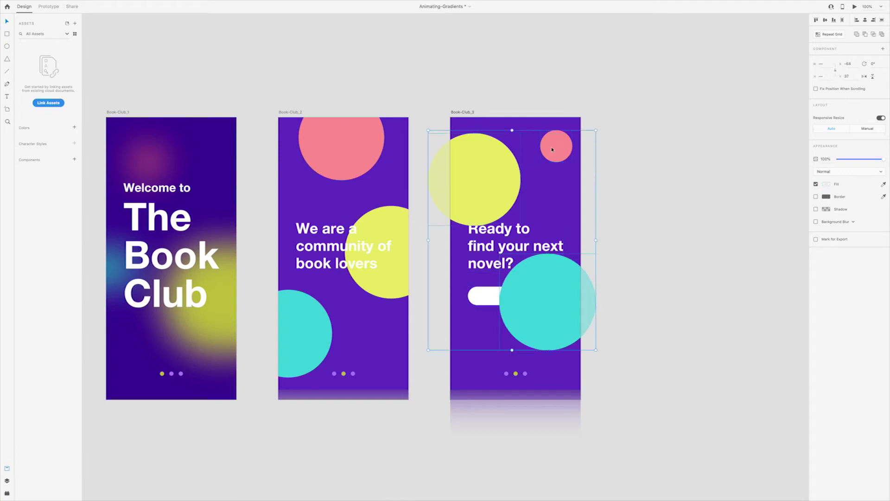
{"action": "key", "text": "super+shift+bracketleft"}
{"action": "left_click", "coordinate": [615, 273]}
{"action": "left_click_drag", "start_coordinate": [568, 330], "coordinate": [572, 337]}
- Move the background blur rectangles back up to cover the second and third artboards
{"action": "left_click", "coordinate": [482, 426]}
{"action": "left_click", "coordinate": [380, 397], "text": "shift"}
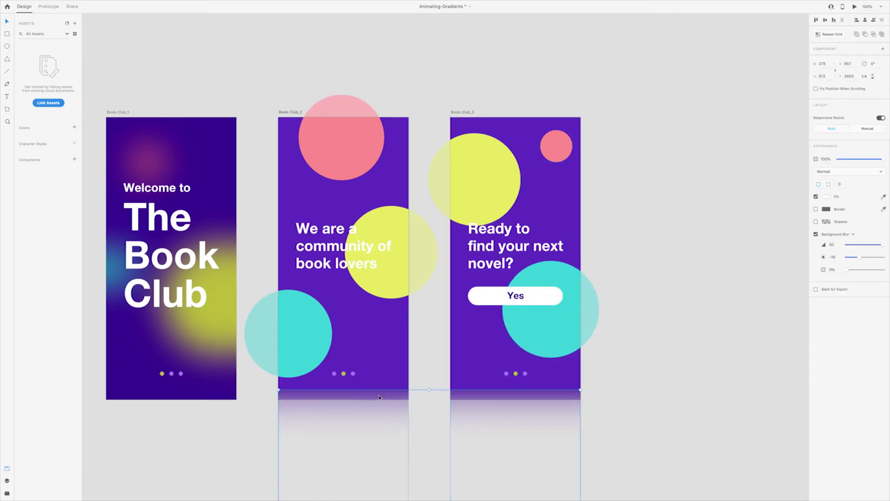
{"action": "left_click_drag", "start_coordinate": [379, 397], "coordinate": [390, 124]}
{"action": "left_click", "coordinate": [445, 71]}
{"action": "scroll", "coordinate": [385, 133], "scroll_direction": "left", "scroll_amount": 2}
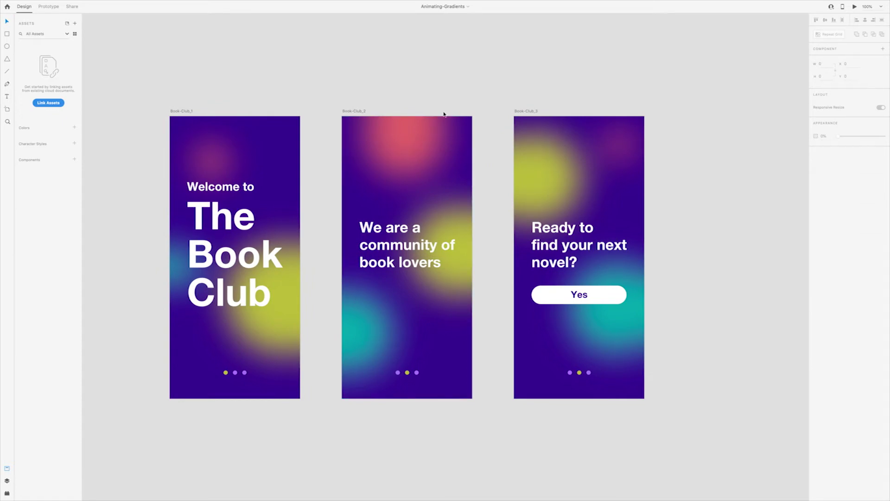
- Duplicate the Book-Club_1 artboard beside it as Book-Club_2 and rename the community artboard Book-Club_3
{"action": "scroll", "coordinate": [449, 90], "scroll_direction": "left", "scroll_amount": 10}
{"action": "left_click", "coordinate": [409, 110]}
{"action": "left_click_drag", "start_coordinate": [410, 109], "coordinate": [474, 111]}
{"action": "double_click", "coordinate": [427, 113]}
{"action": "double_click", "coordinate": [597, 111]}
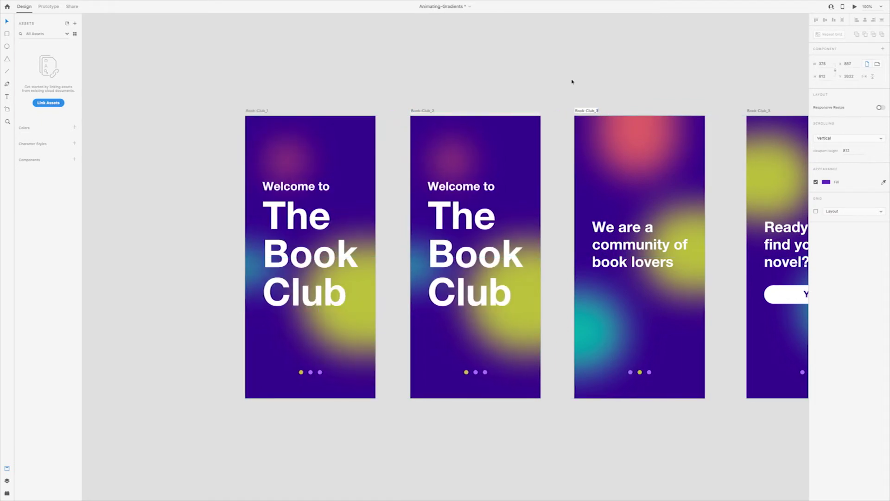
{"action": "key", "text": "Return"}
- Set the opacity of the "Welcome to" and "The Book Club" texts on Book-Club_2 to 0%
{"action": "left_click", "coordinate": [456, 189]}
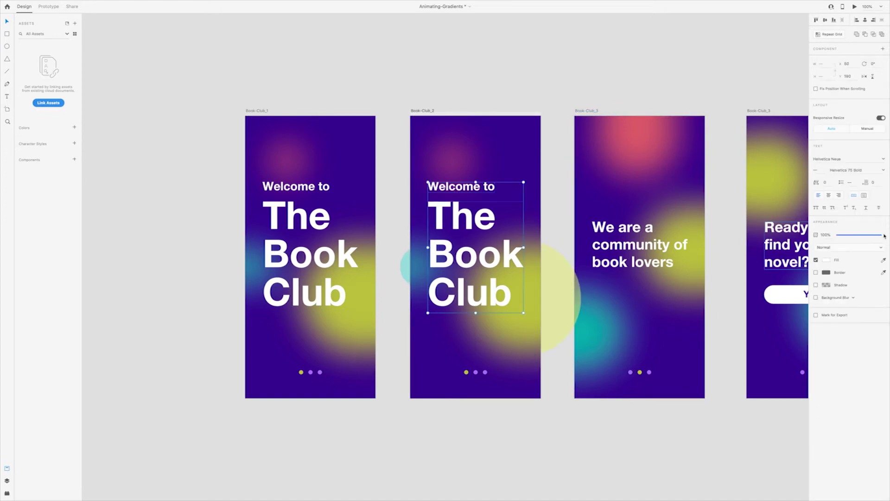
{"action": "key", "text": "0"}
{"action": "key", "text": "0"}
{"action": "left_click", "coordinate": [569, 91]}
- Shift the final artboard right to make room, and duplicate the community artboard into the gap as Book-Club_4
{"action": "scroll", "coordinate": [565, 93], "scroll_direction": "right", "scroll_amount": 6}
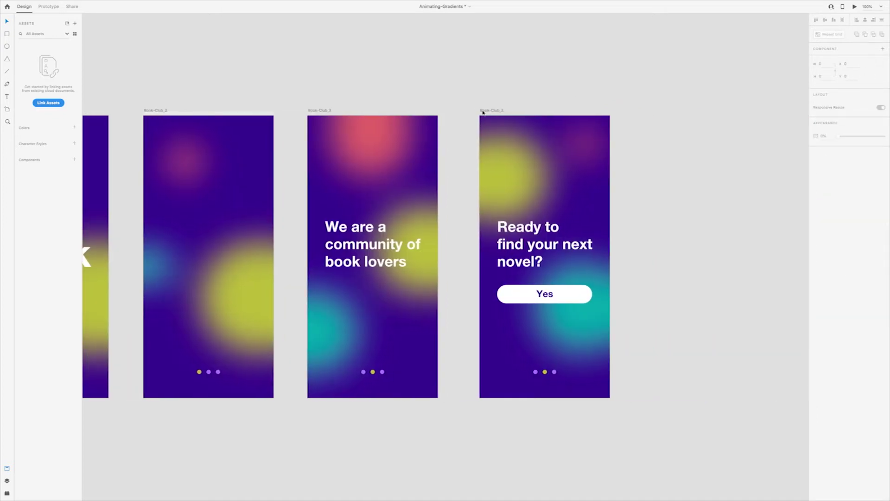
{"action": "left_click_drag", "start_coordinate": [482, 112], "coordinate": [643, 112]}
{"action": "left_click_drag", "start_coordinate": [317, 113], "coordinate": [482, 110]}
{"action": "double_click", "coordinate": [482, 111]}
{"action": "key", "text": "Right"}
{"action": "key", "text": "BackSpace"}
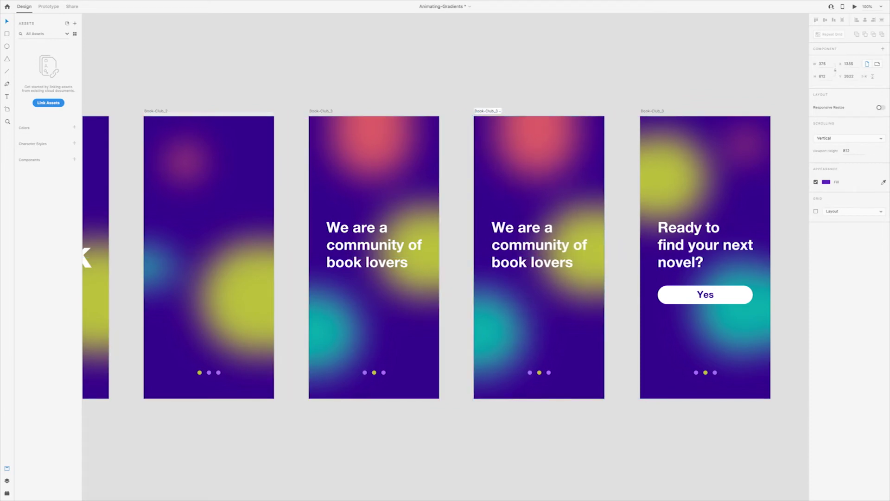
{"action": "key", "text": "Return"}
- Set the opacity of the community text on Book-Club_4 to 0%
{"action": "left_click", "coordinate": [536, 263]}
{"action": "key", "text": "Delete"}
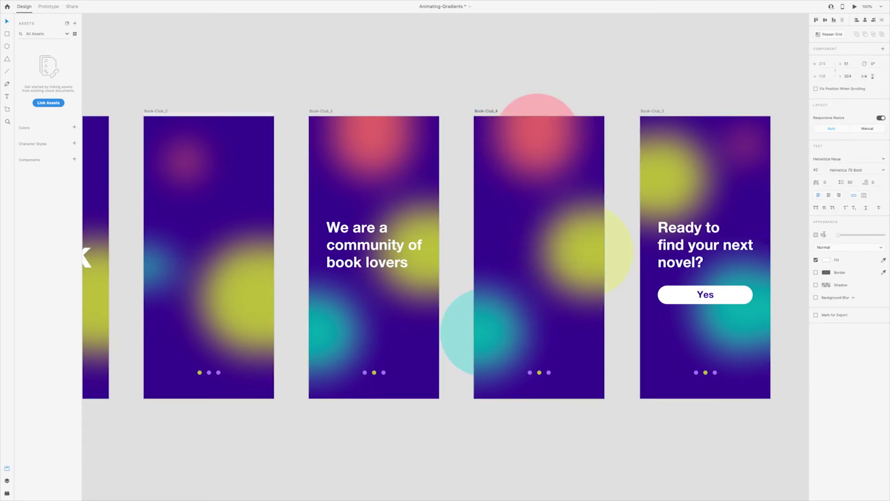
{"action": "left_click", "coordinate": [675, 92]}
- Align the final artboard to the same spacing as the others and rename it Book-Club_5
{"action": "left_click_drag", "start_coordinate": [644, 112], "coordinate": [643, 113]}
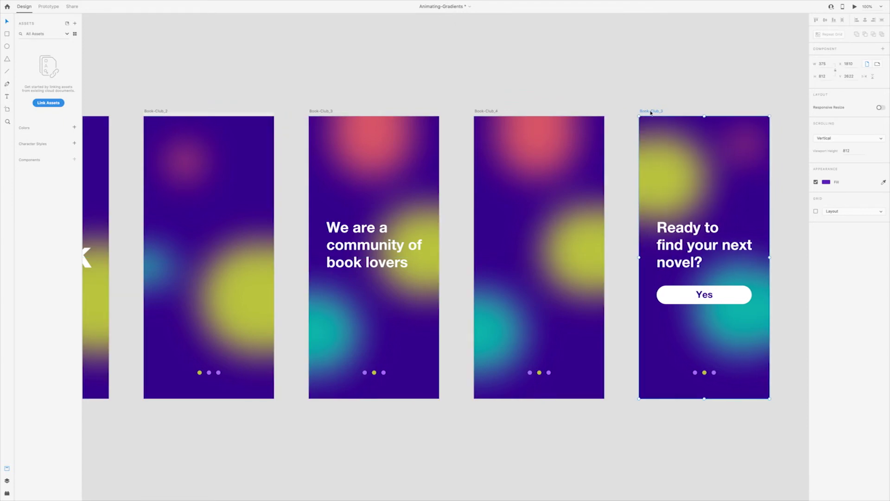
{"action": "double_click", "coordinate": [650, 112]}
{"action": "key", "text": "Right"}
{"action": "key", "text": "Return"}
{"action": "scroll", "coordinate": [583, 50], "scroll_direction": "left", "scroll_amount": 3}
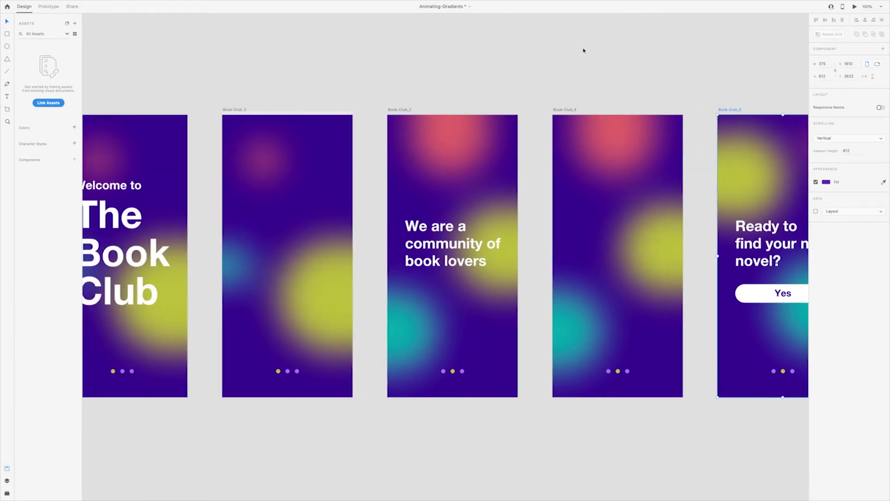
- Recolour the pagination dots on Book-Club_5 so the last dot is yellow and the middle dot is purple
{"action": "scroll", "coordinate": [583, 49], "scroll_direction": "right", "scroll_amount": 4}
{"action": "double_click", "coordinate": [680, 371]}
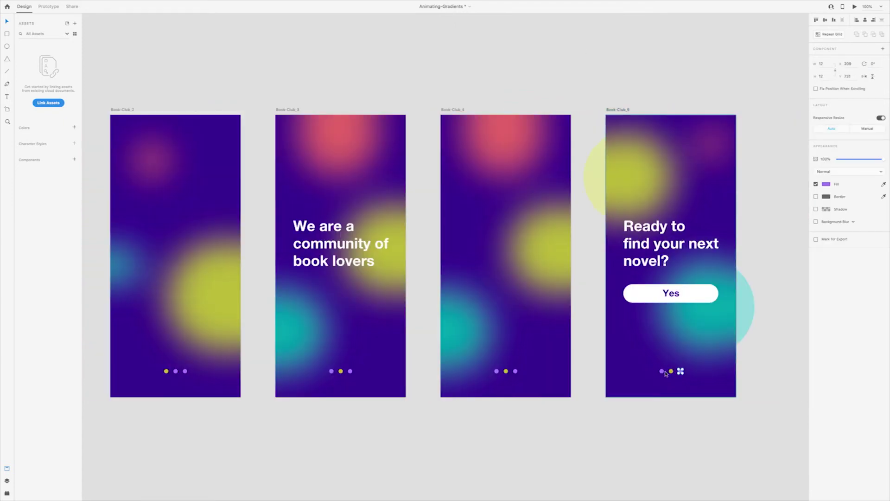
{"action": "key", "text": "i"}
{"action": "left_click", "coordinate": [671, 371]}
{"action": "double_click", "coordinate": [670, 371]}
{"action": "key", "text": "i"}
{"action": "left_click", "coordinate": [662, 372]}
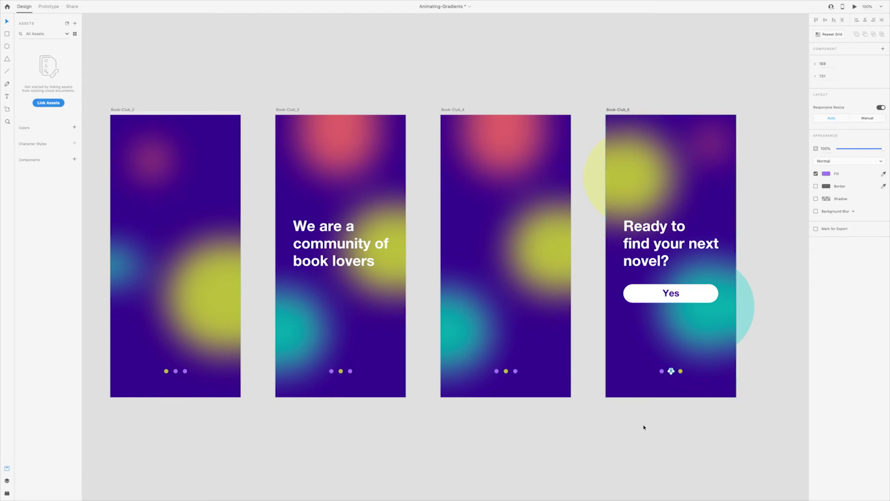
{"action": "scroll", "coordinate": [643, 426], "scroll_direction": "right", "scroll_amount": 1}
{"action": "left_click", "coordinate": [648, 423]}
{"action": "key", "text": "ctrl+0"}
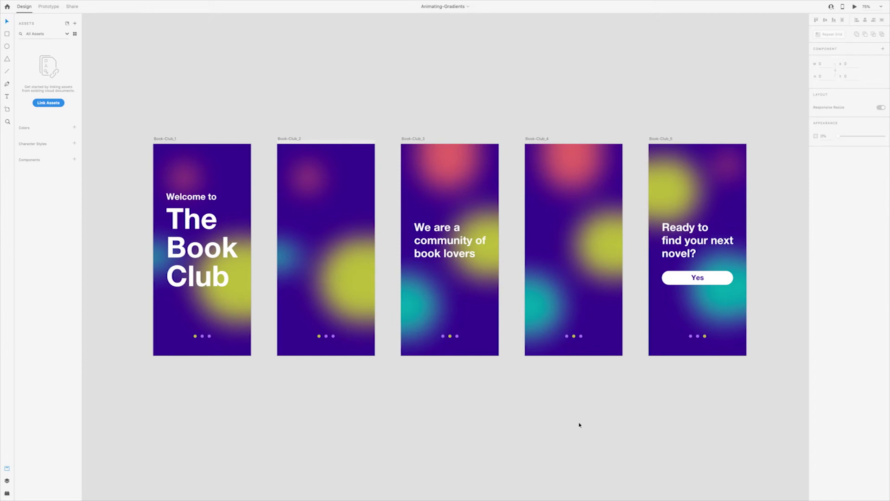
- Switch to prototyping and connect the Book-Club_1 artboard to Book-Club_2 with a Tap trigger
{"action": "left_click", "coordinate": [48, 7]}
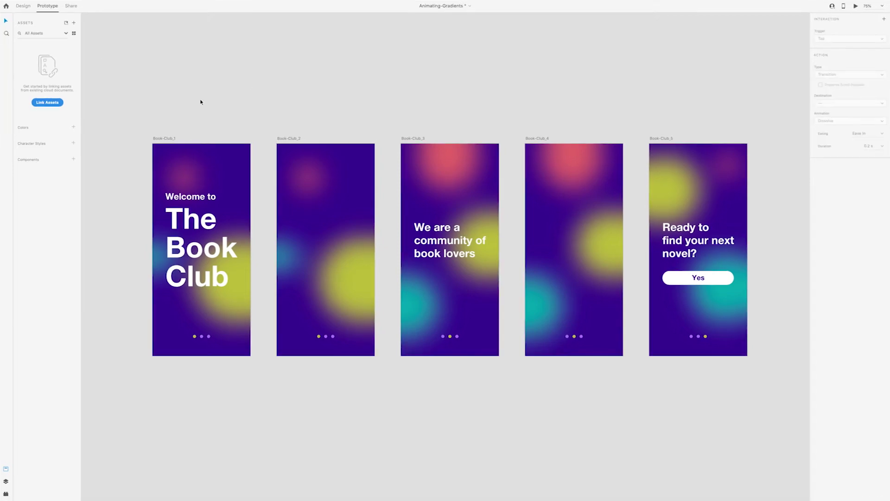
{"action": "left_click", "coordinate": [167, 139]}
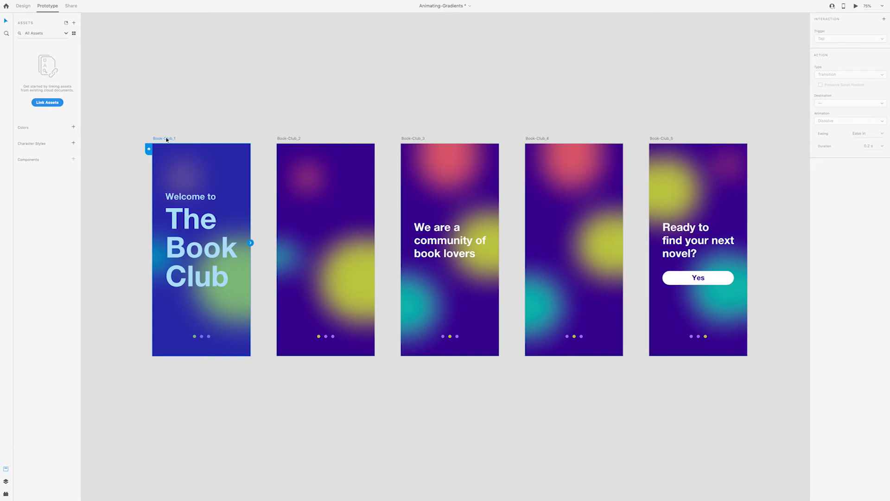
{"action": "left_click_drag", "start_coordinate": [250, 243], "coordinate": [328, 229]}
{"action": "left_click", "coordinate": [841, 40]}
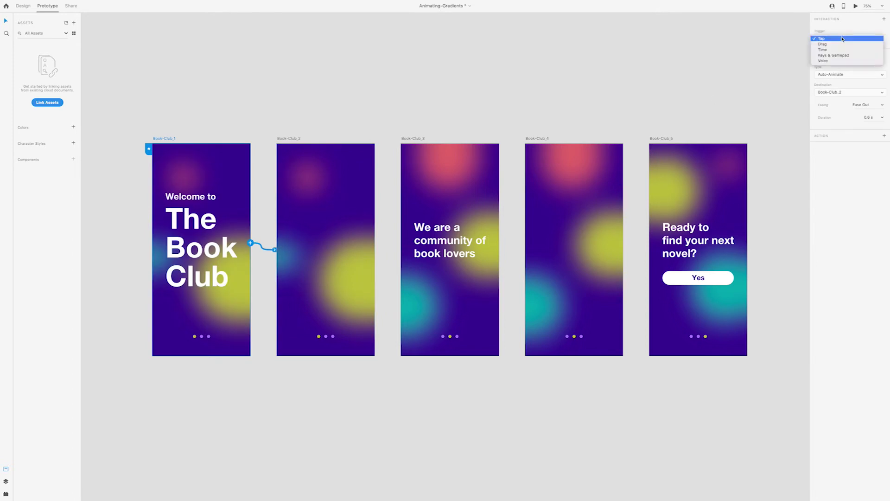
{"action": "left_click", "coordinate": [842, 38]}
- Use Auto-Animate for the Book-Club_1 interaction and set its duration to 0.1 s
{"action": "left_click", "coordinate": [846, 74]}
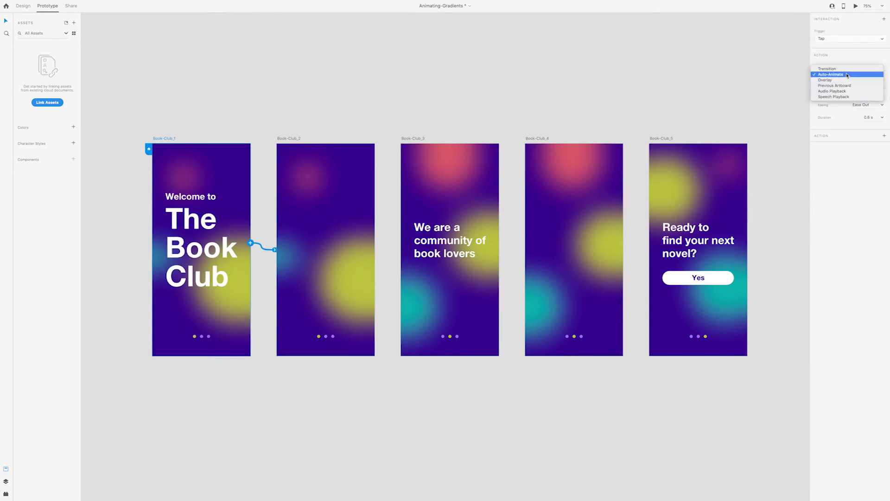
{"action": "left_click", "coordinate": [846, 75]}
{"action": "left_click", "coordinate": [868, 117]}
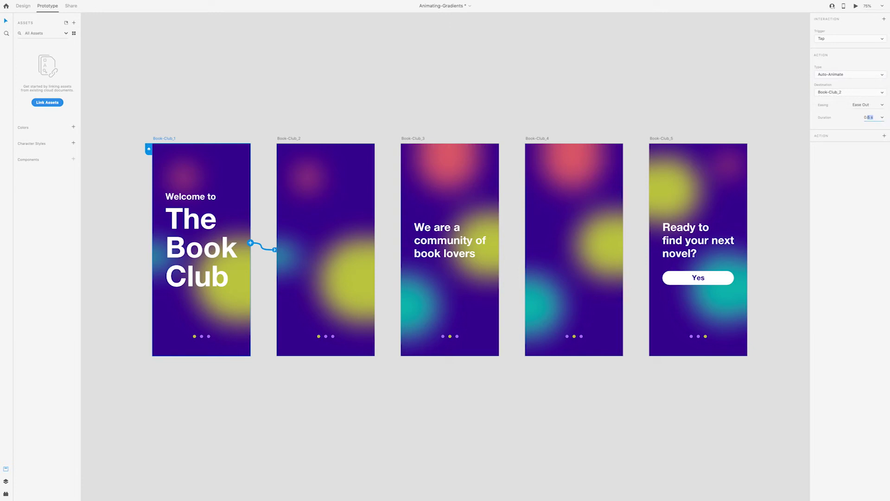
{"action": "type", "text": "1"}
{"action": "key", "text": "Return"}
{"action": "left_click", "coordinate": [304, 126]}
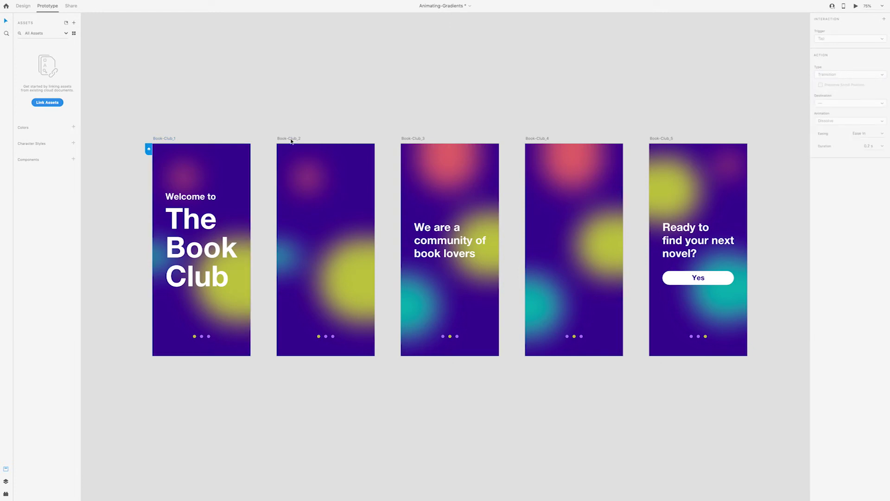
{"action": "left_click", "coordinate": [291, 140]}
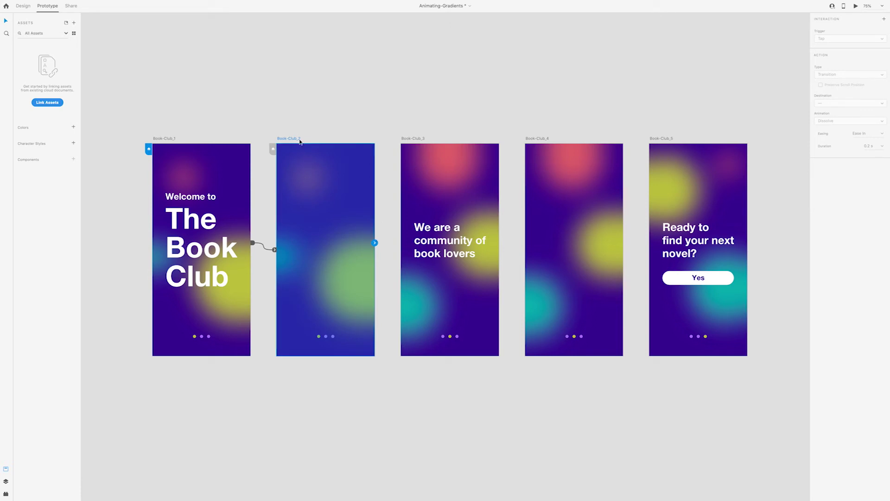
{"action": "left_click_drag", "start_coordinate": [375, 242], "coordinate": [463, 258]}
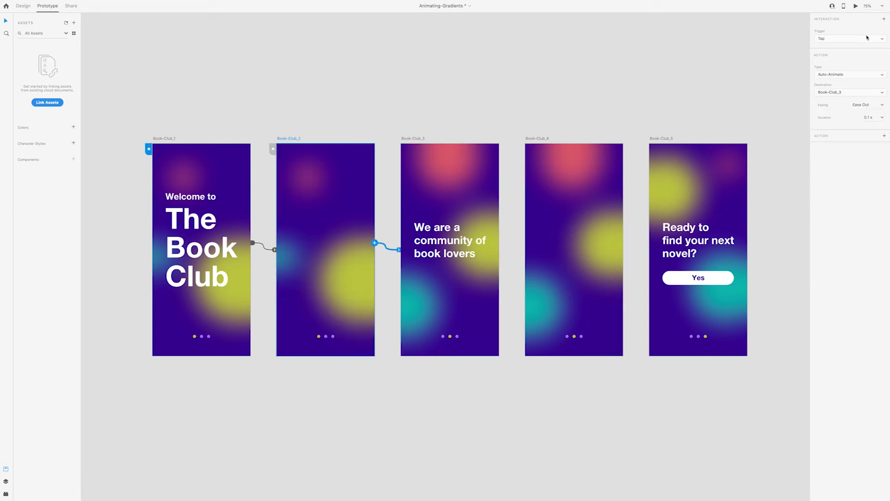
{"action": "left_click", "coordinate": [868, 38]}
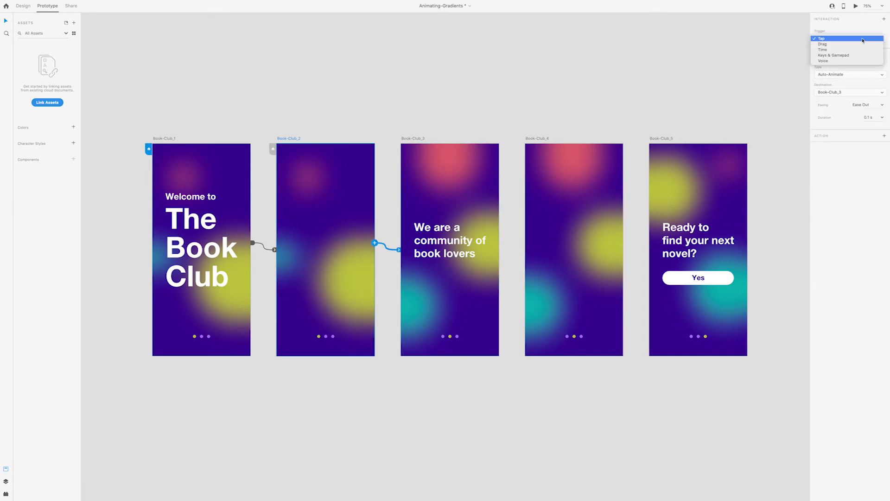
{"action": "left_click", "coordinate": [507, 88]}
{"action": "key", "text": "super+z"}
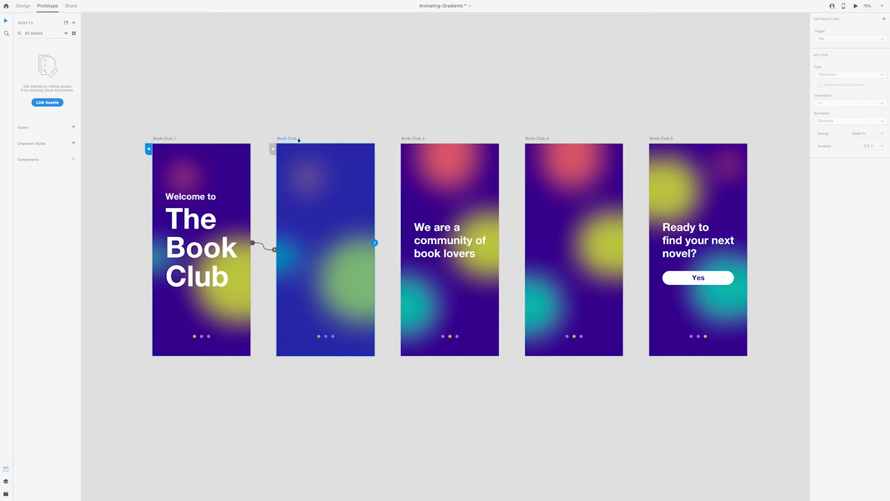
- Connect the Book-Club_2 artboard to Book-Club_3 and make Time the trigger of the interaction
{"action": "left_click_drag", "start_coordinate": [374, 242], "coordinate": [441, 241]}
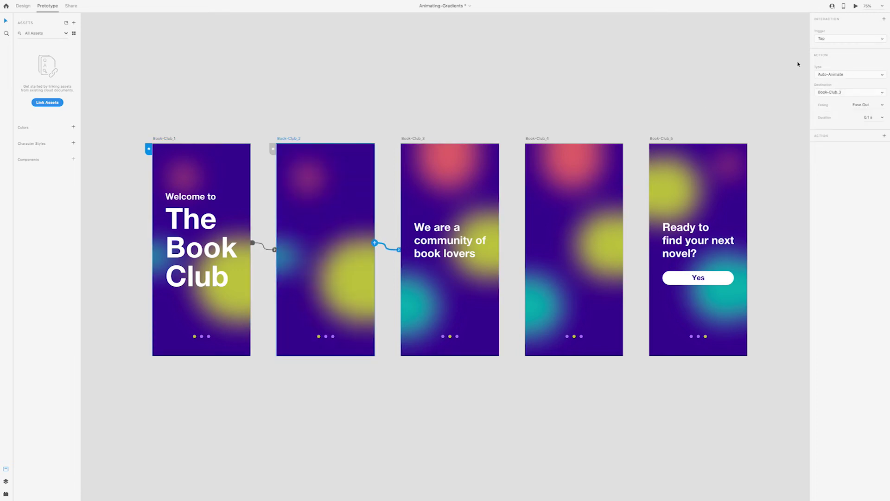
{"action": "left_click", "coordinate": [848, 39]}
{"action": "left_click", "coordinate": [835, 52]}
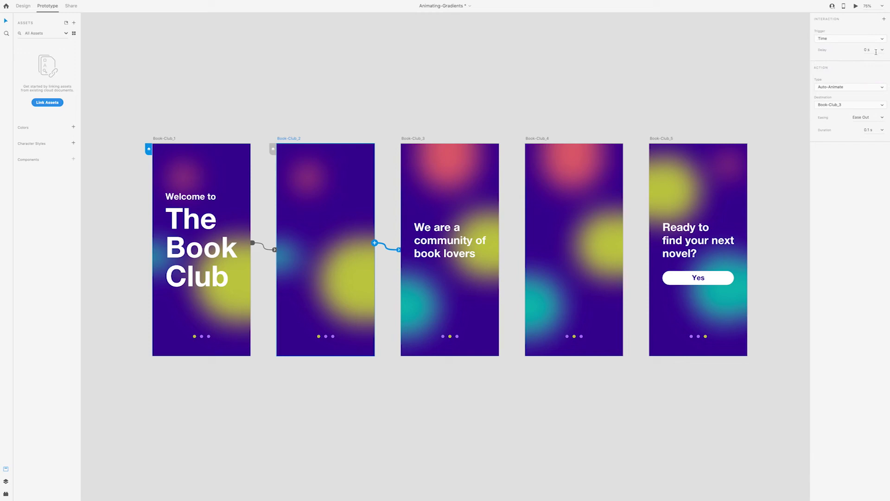
- Set the Book-Club_2 interaction's duration to 0.6 s and its easing to Ease In-Out
{"action": "left_click", "coordinate": [867, 131]}
{"action": "type", "text": "0.6"}
{"action": "key", "text": "Return"}
{"action": "left_click", "coordinate": [882, 118]}
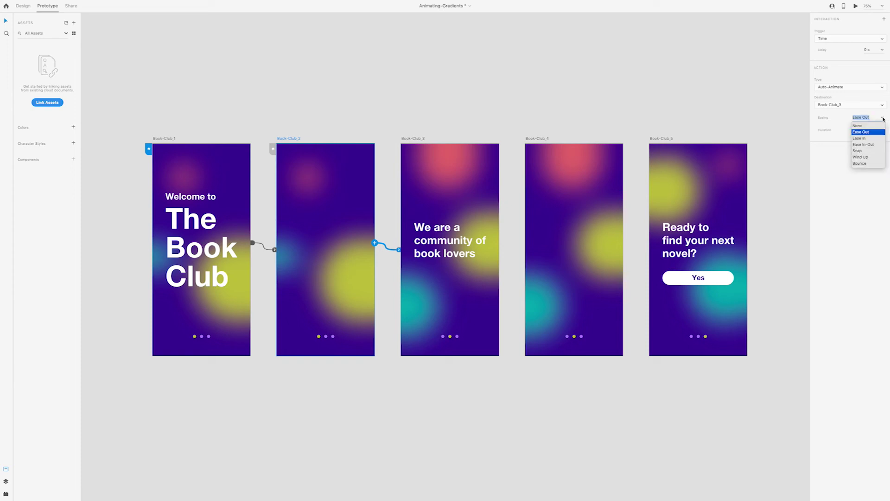
{"action": "left_click", "coordinate": [874, 144]}
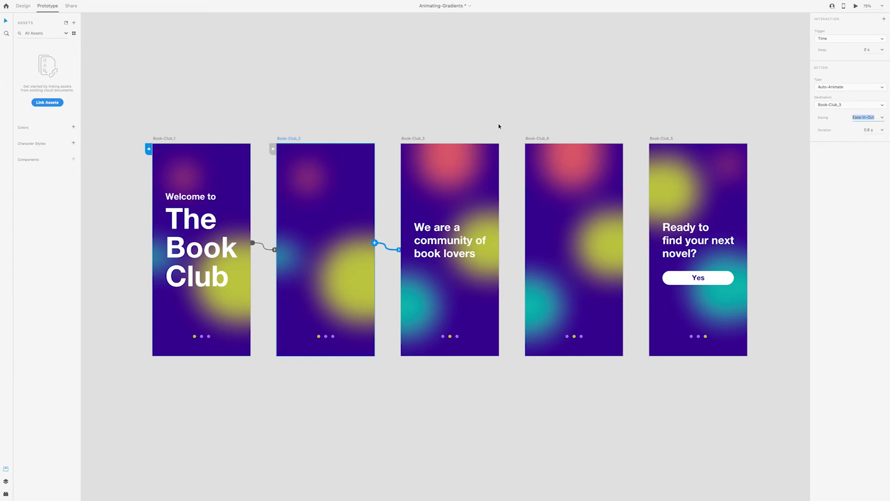
- Connect the Book-Club_3 artboard to Book-Club_4 with a Tap trigger and a duration of 0.1 s
{"action": "left_click", "coordinate": [419, 138]}
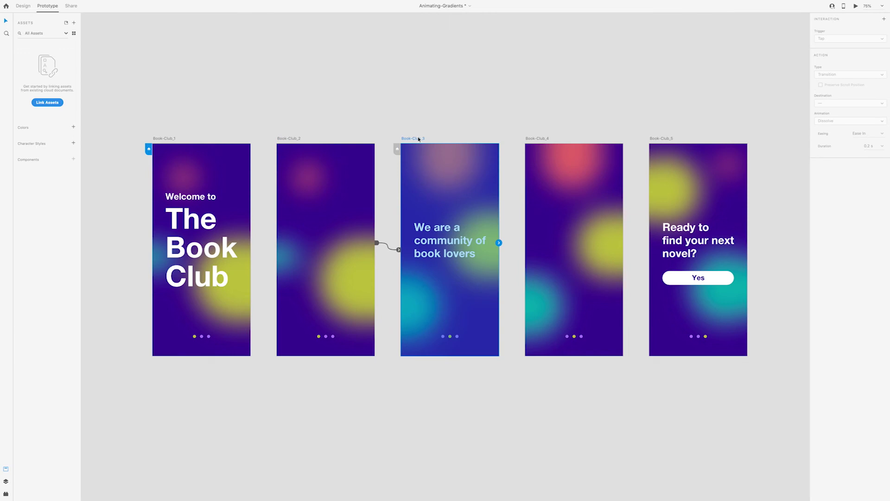
{"action": "left_click_drag", "start_coordinate": [498, 243], "coordinate": [556, 244]}
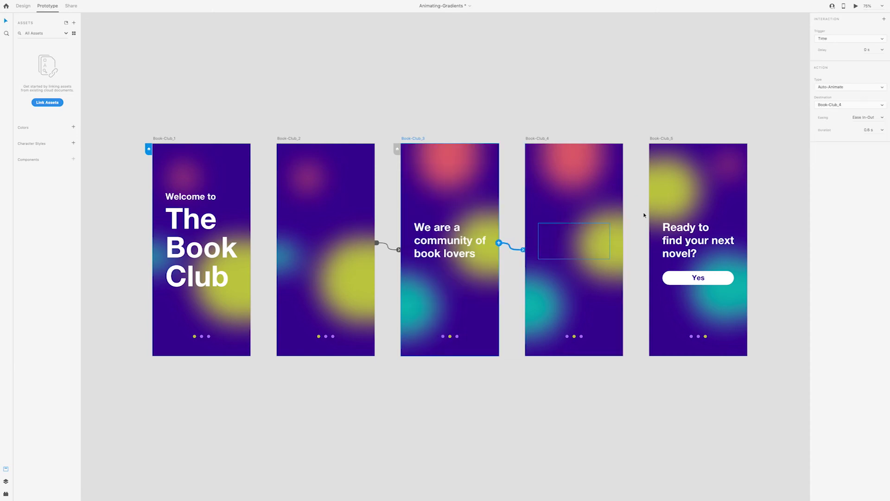
{"action": "left_click", "coordinate": [837, 38]}
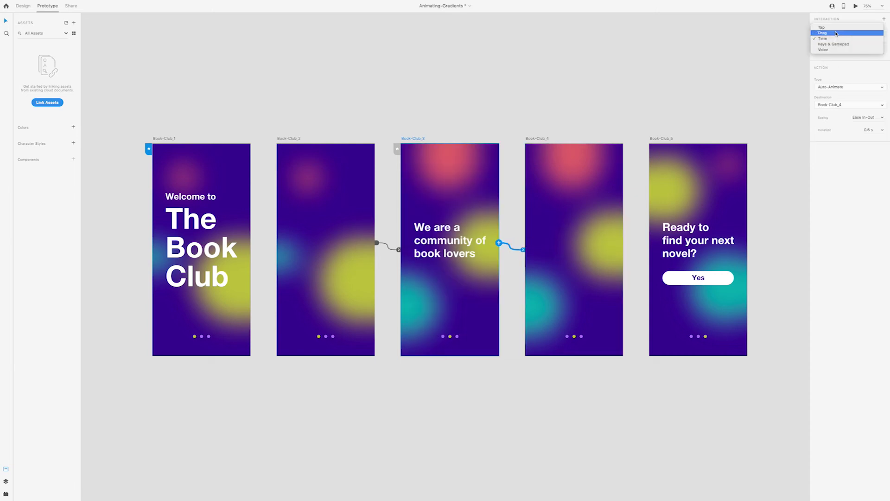
{"action": "left_click", "coordinate": [828, 27]}
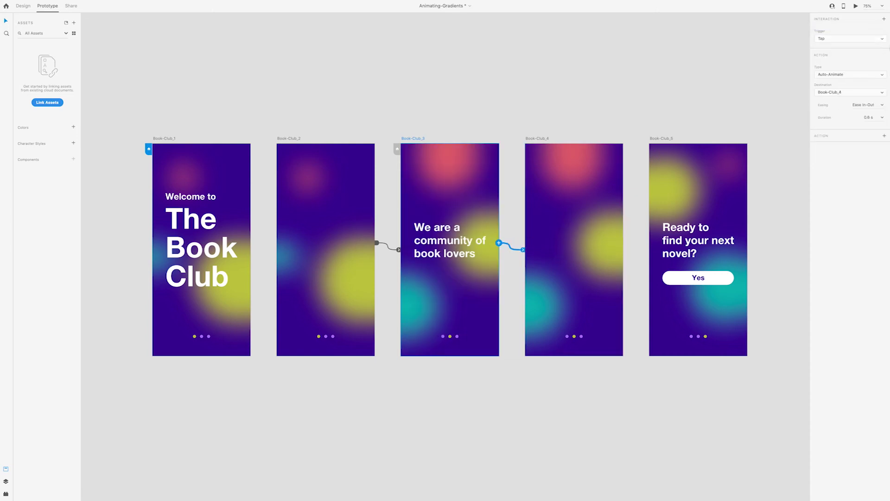
{"action": "left_click", "coordinate": [868, 117]}
{"action": "type", "text": "1"}
{"action": "key", "text": "Return"}
- Connect the Book-Club_4 artboard to Book-Club_5 with a Time trigger and a duration of 0.8 s
{"action": "left_click", "coordinate": [542, 138]}
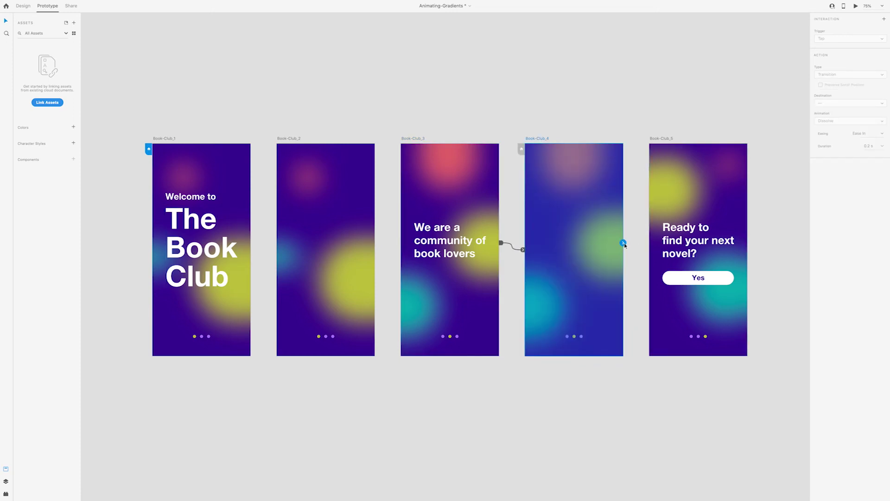
{"action": "left_click_drag", "start_coordinate": [623, 243], "coordinate": [726, 232]}
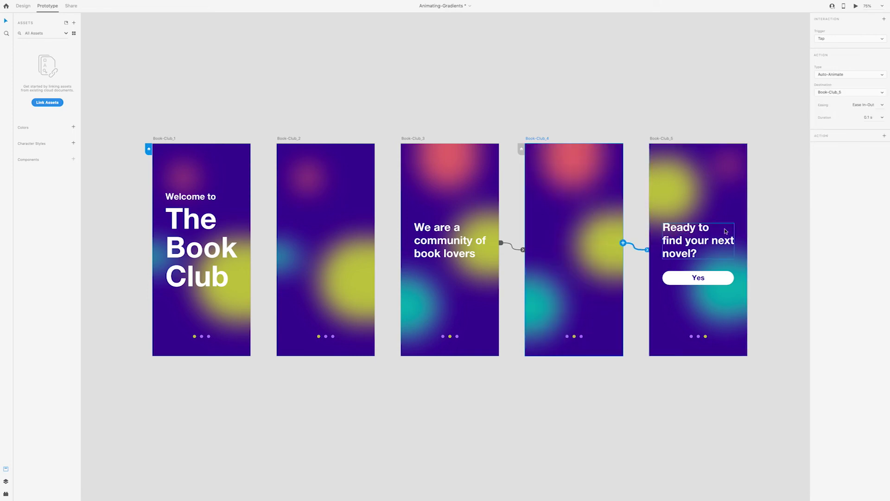
{"action": "left_click", "coordinate": [853, 38]}
{"action": "left_click", "coordinate": [853, 50]}
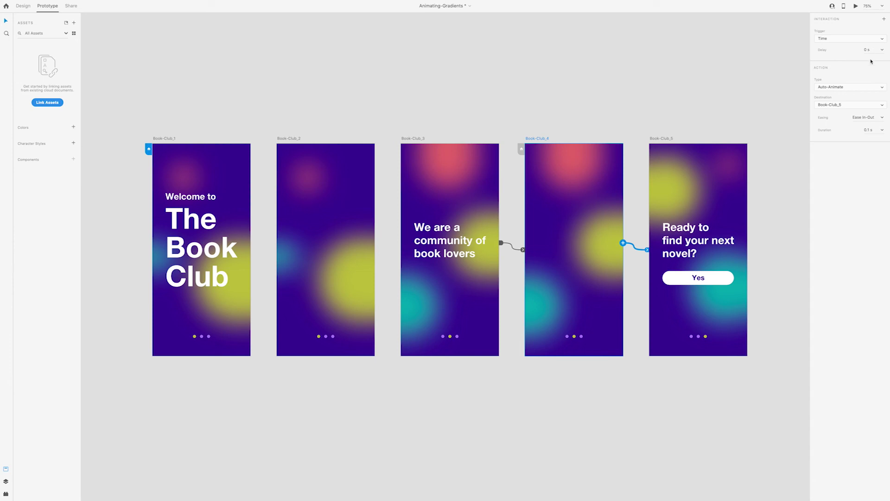
{"action": "left_click", "coordinate": [866, 130]}
{"action": "type", "text": "0.8"}
{"action": "left_click", "coordinate": [764, 123]}
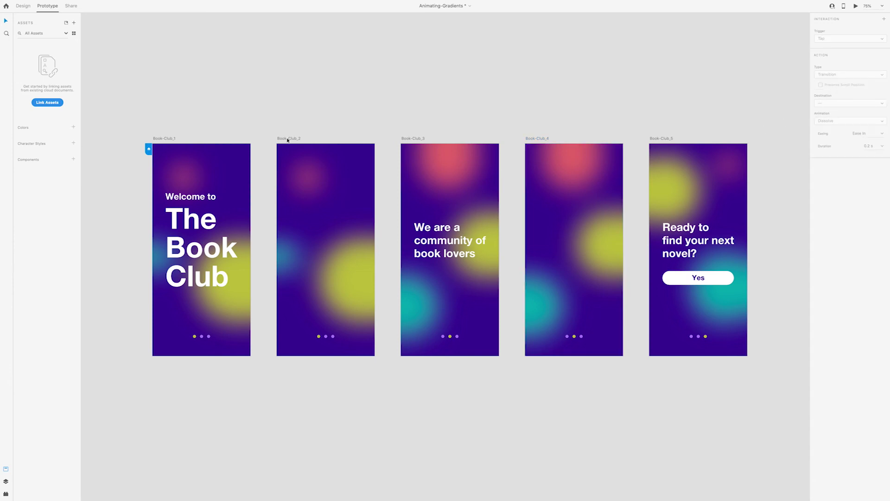
- Change the Book-Club_1 interaction's easing to Ease In-Out and set its duration to 0.1 s
{"action": "left_click", "coordinate": [174, 139]}
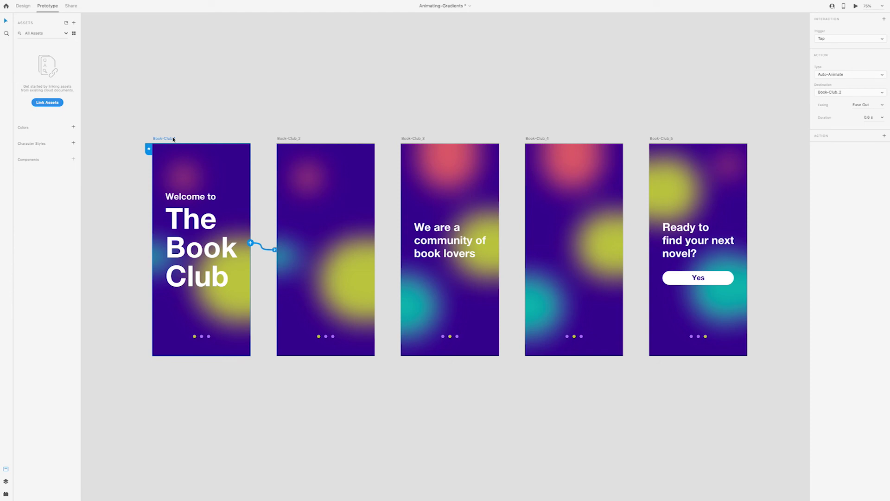
{"action": "left_click", "coordinate": [879, 107]}
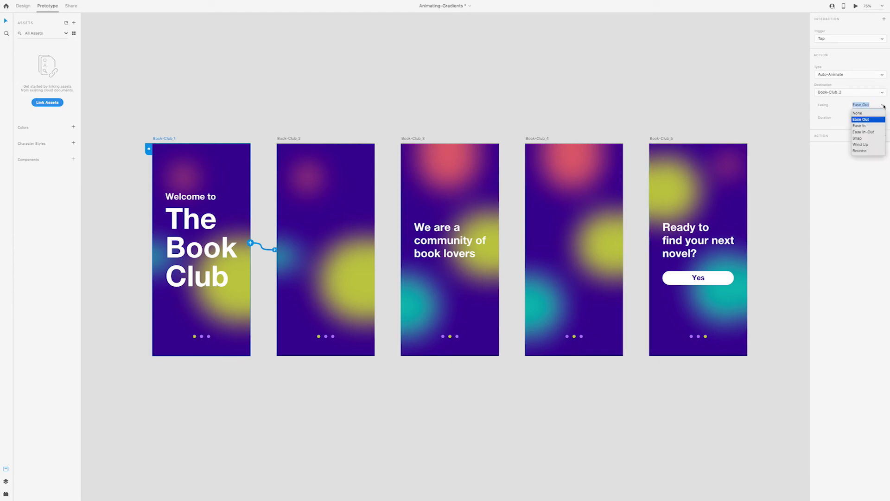
{"action": "left_click", "coordinate": [863, 132]}
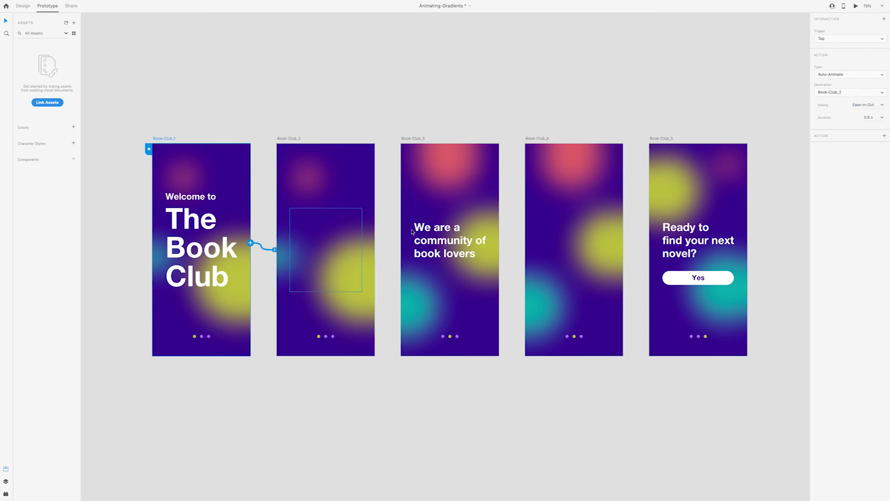
{"action": "left_click", "coordinate": [869, 117]}
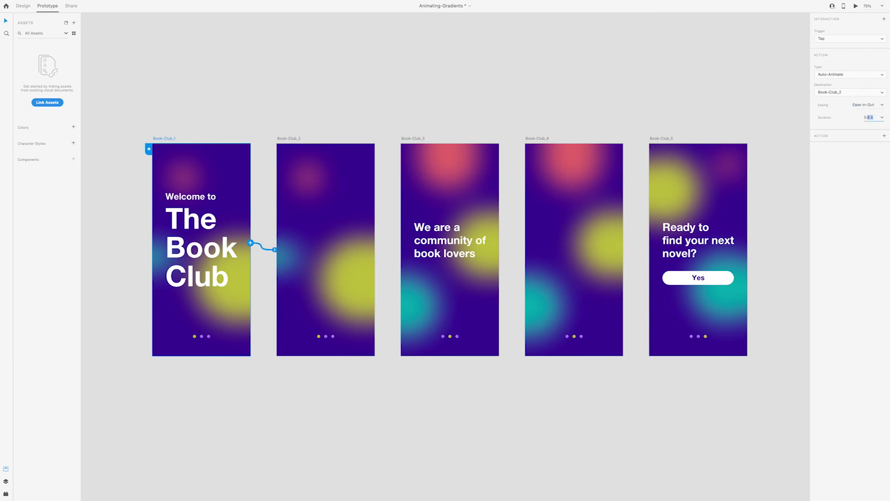
{"action": "type", "text": "1"}
{"action": "key", "text": "Return"}
- Check the trigger, easing and duration of the interactions on Book-Club_2, Book-Club_3 and Book-Club_4
{"action": "left_click", "coordinate": [295, 139]}
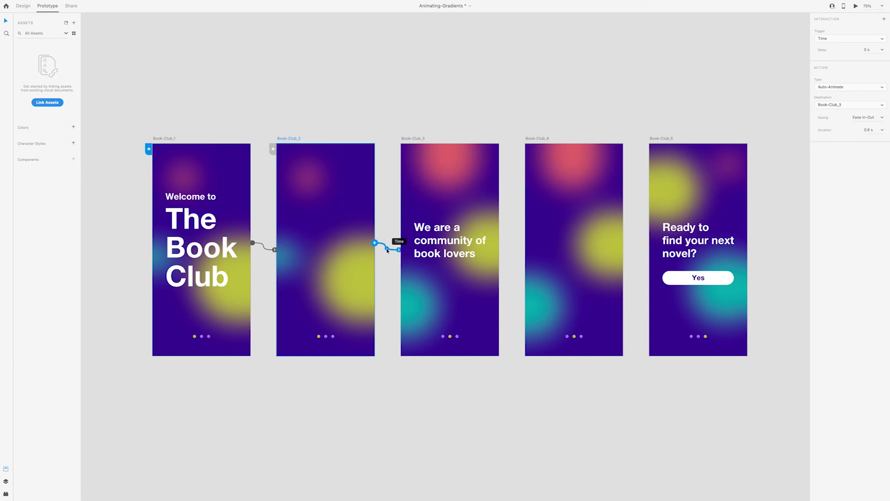
{"action": "left_click", "coordinate": [412, 139]}
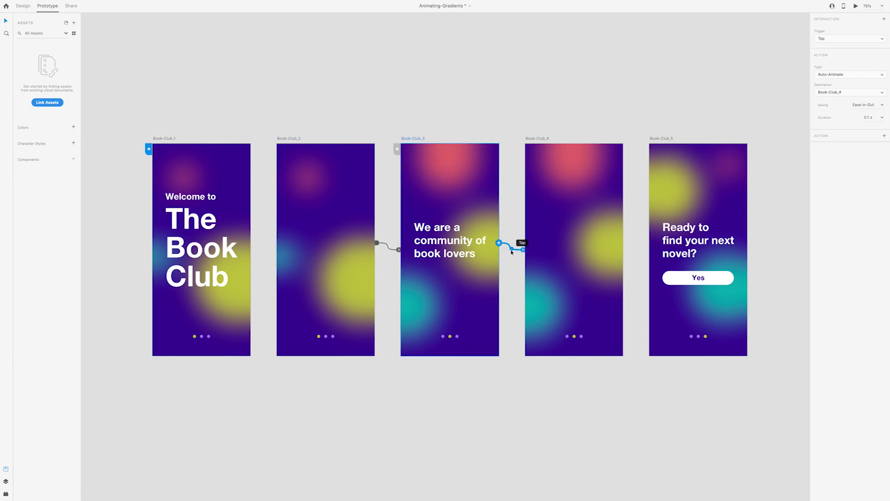
{"action": "left_click", "coordinate": [541, 139]}
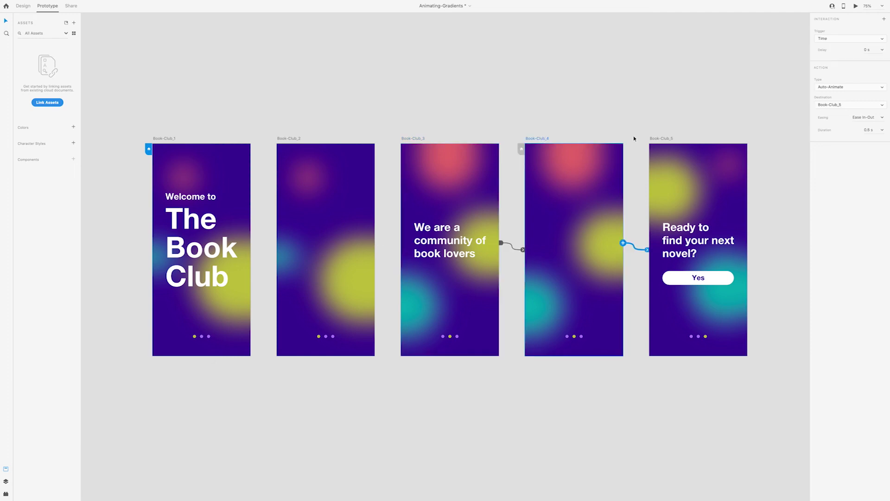
- Link Book-Club_5 back to Book-Club_1 with a Tap trigger and a 0.6 s duration, and select the Book-Club_1 artboard
{"action": "left_click", "coordinate": [659, 139]}
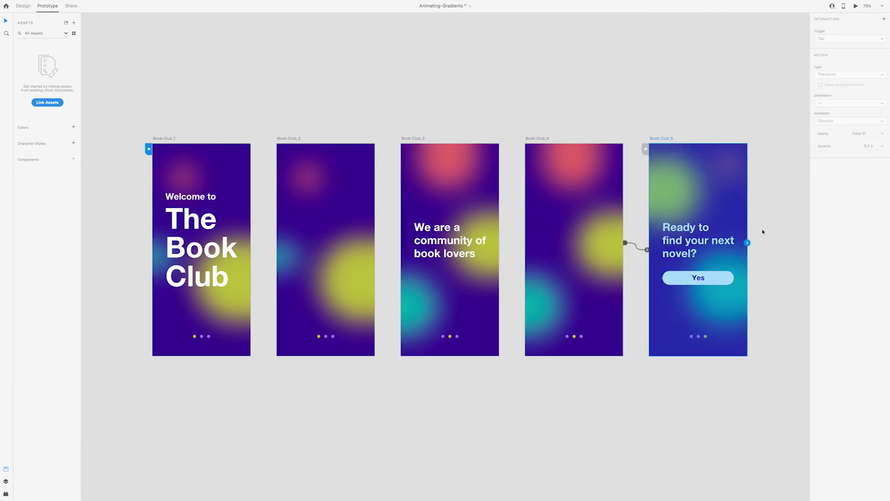
{"action": "left_click_drag", "start_coordinate": [747, 243], "coordinate": [201, 278]}
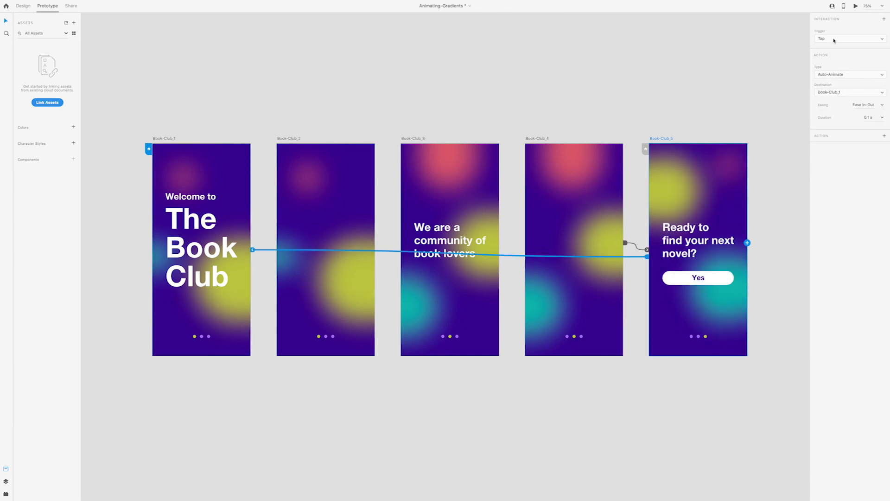
{"action": "left_click", "coordinate": [834, 41]}
{"action": "left_click", "coordinate": [834, 40]}
{"action": "double_click", "coordinate": [868, 117]}
{"action": "type", "text": "6"}
{"action": "key", "text": "Return"}
{"action": "left_click", "coordinate": [460, 67]}
{"action": "left_click", "coordinate": [166, 139]}
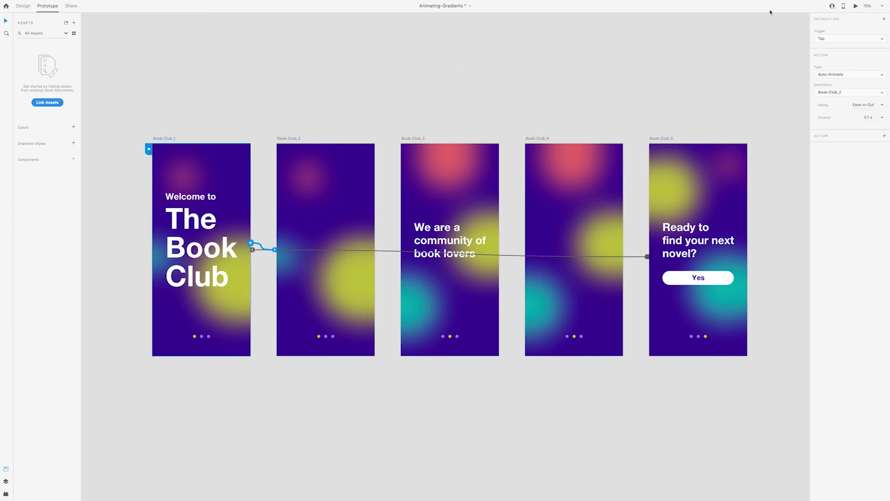